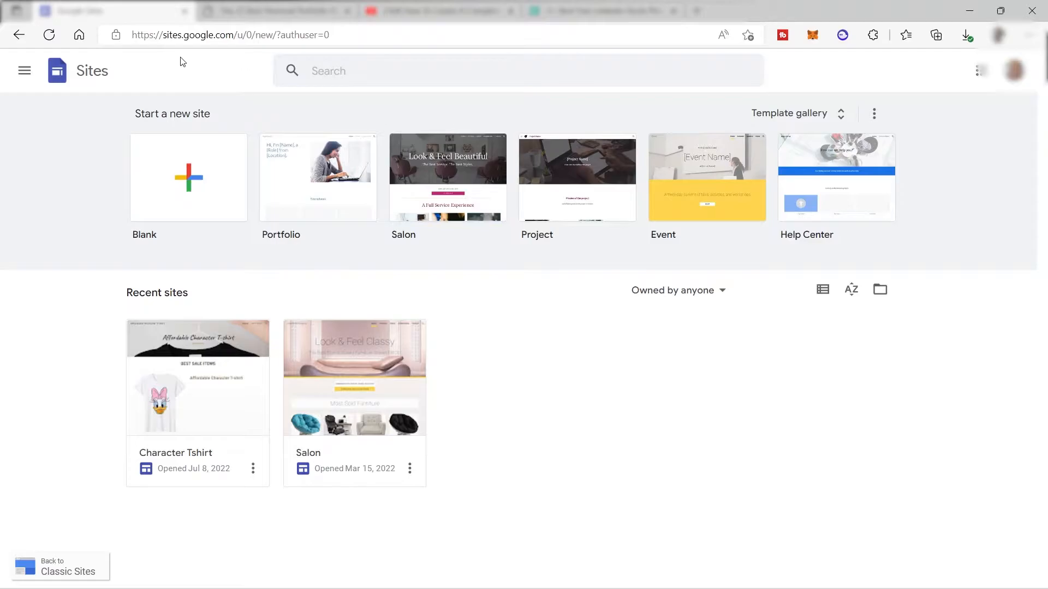
left_click_drag(161, 34, 306, 34)
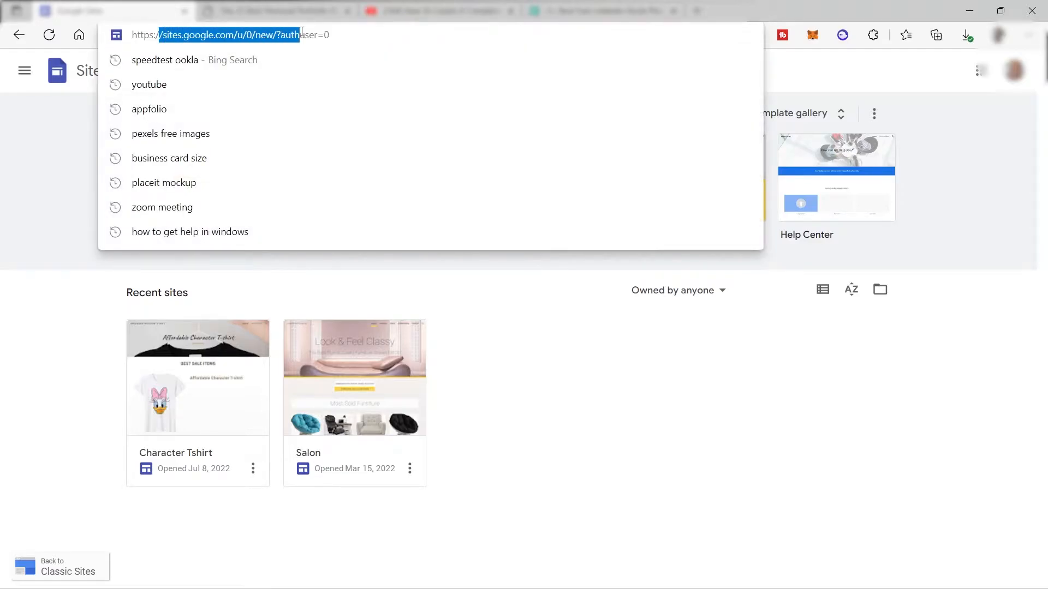
left_click(844, 77)
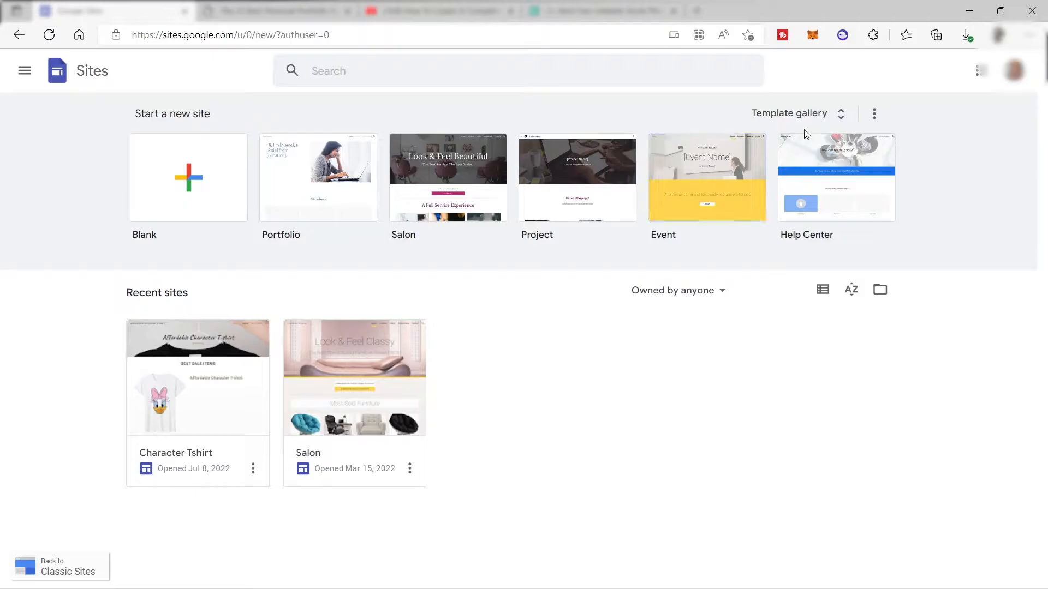
Browse the full template gallery and create a new site from the Personal category's Portfolio template.
left_click(797, 113)
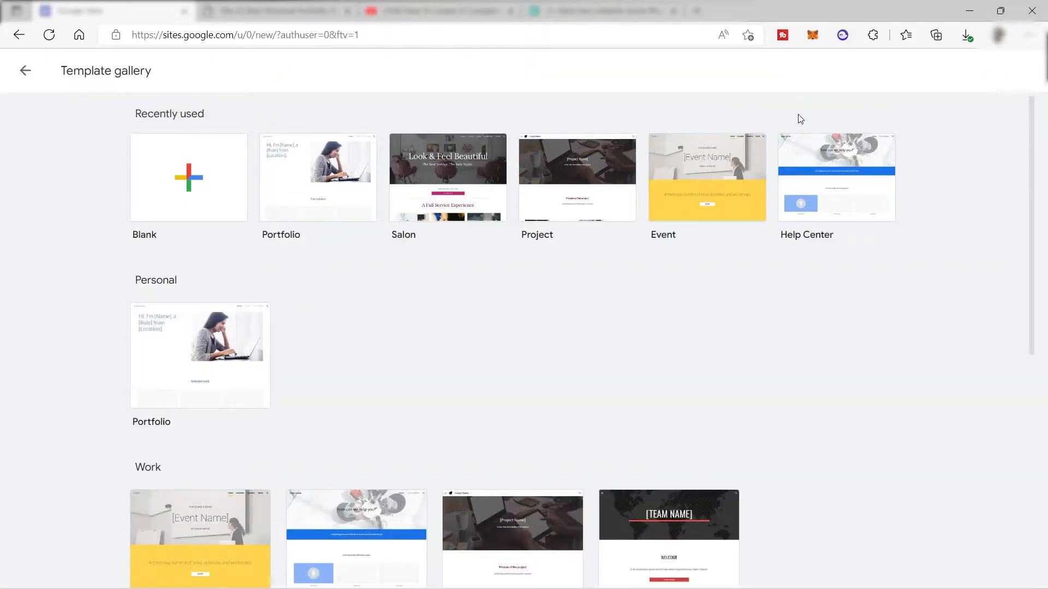
scroll(388, 191, "down", 3)
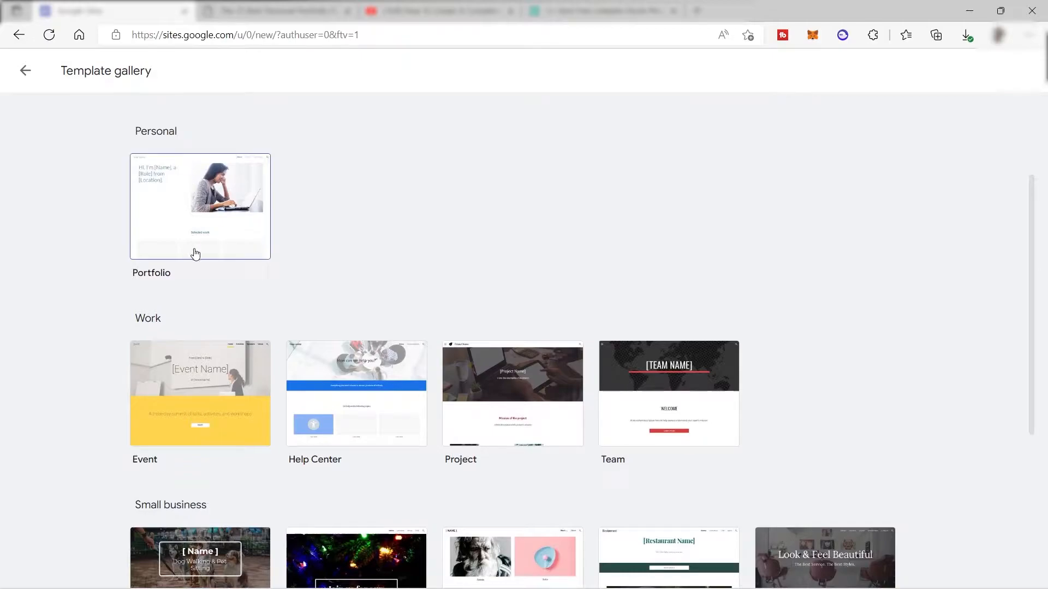
scroll(234, 273, "down", 2)
scroll(349, 311, "down", 3)
scroll(197, 299, "down", 1)
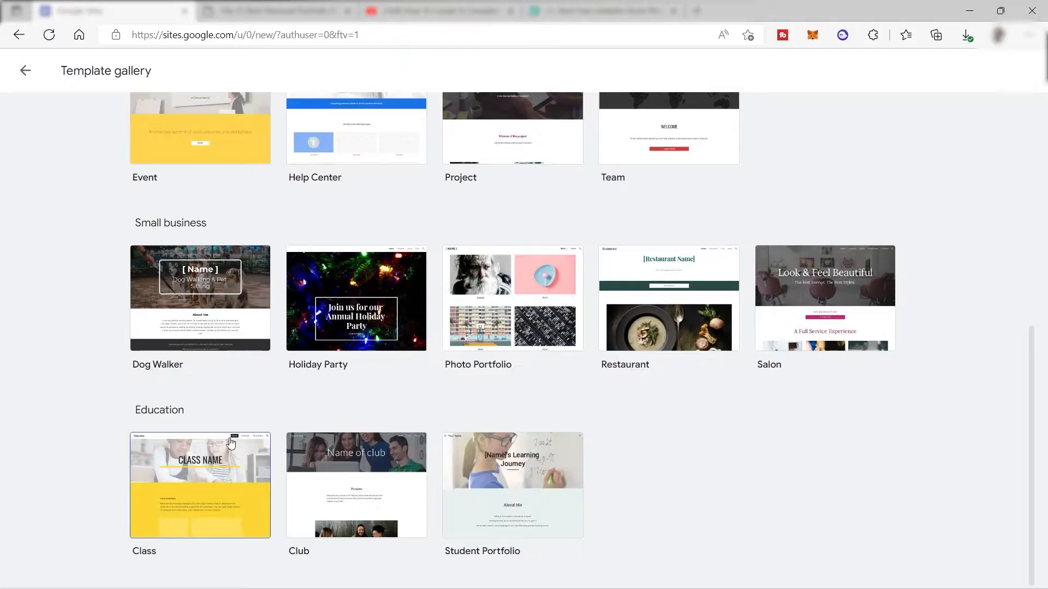
scroll(232, 443, "up", 7)
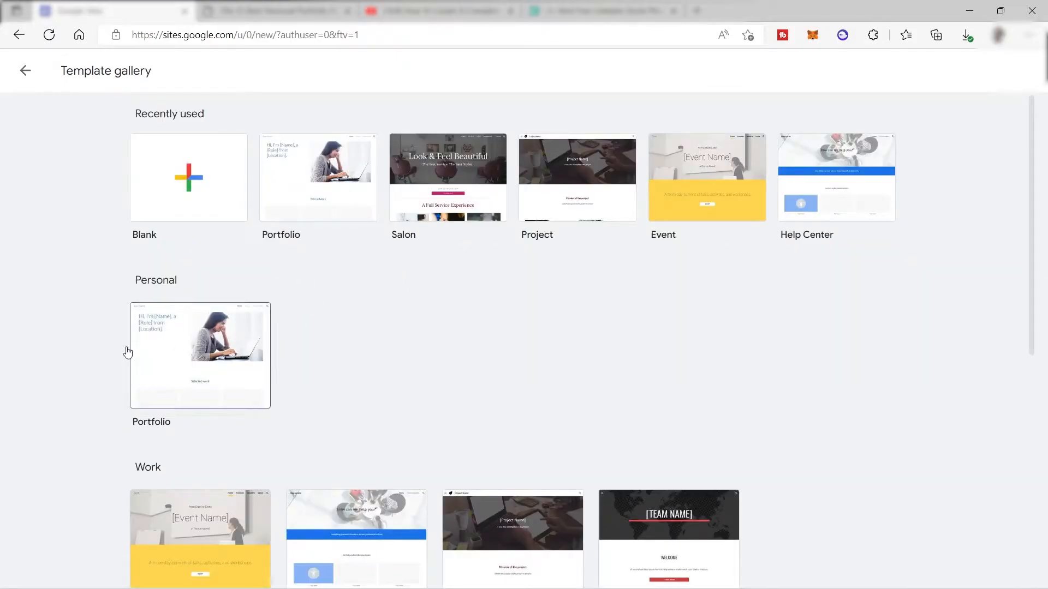
left_click(196, 364)
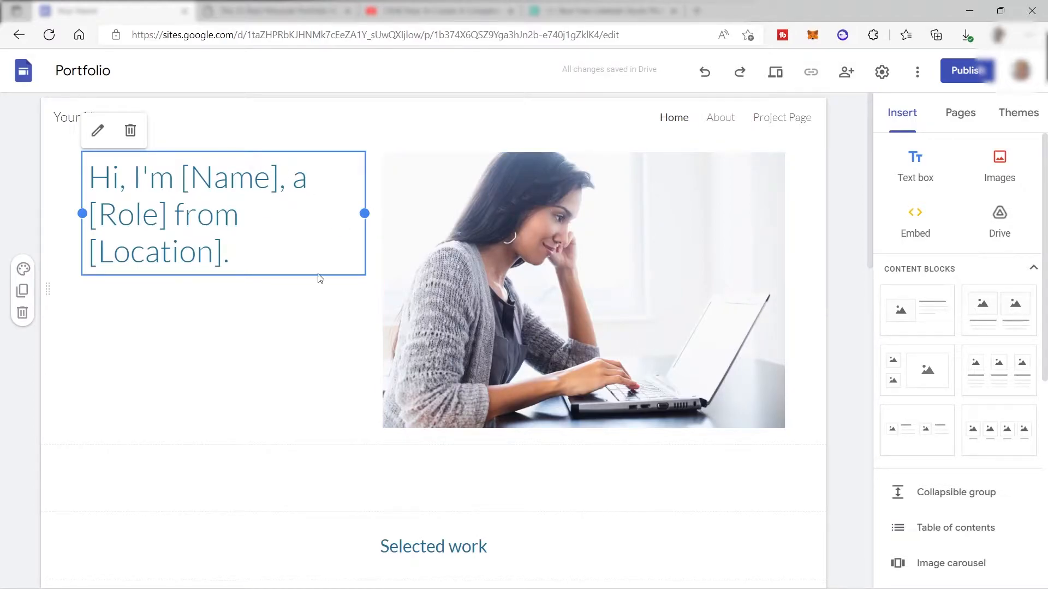
Look over the home page, then delete the presentation, project and video placeholder sections and the "Get in touch" section.
scroll(541, 268, "down", 1)
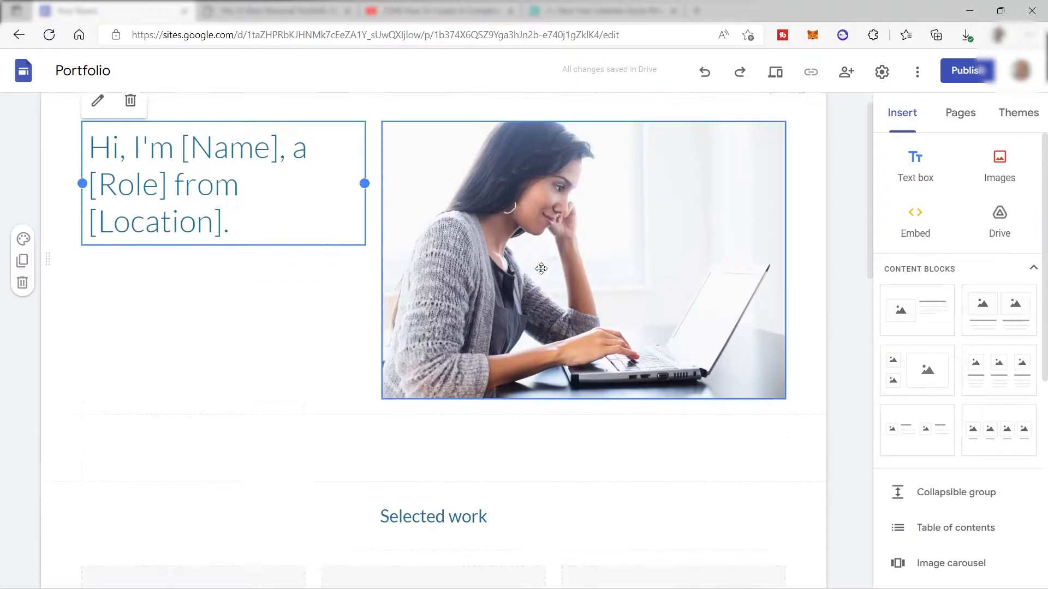
scroll(541, 269, "down", 6)
scroll(575, 229, "down", 9)
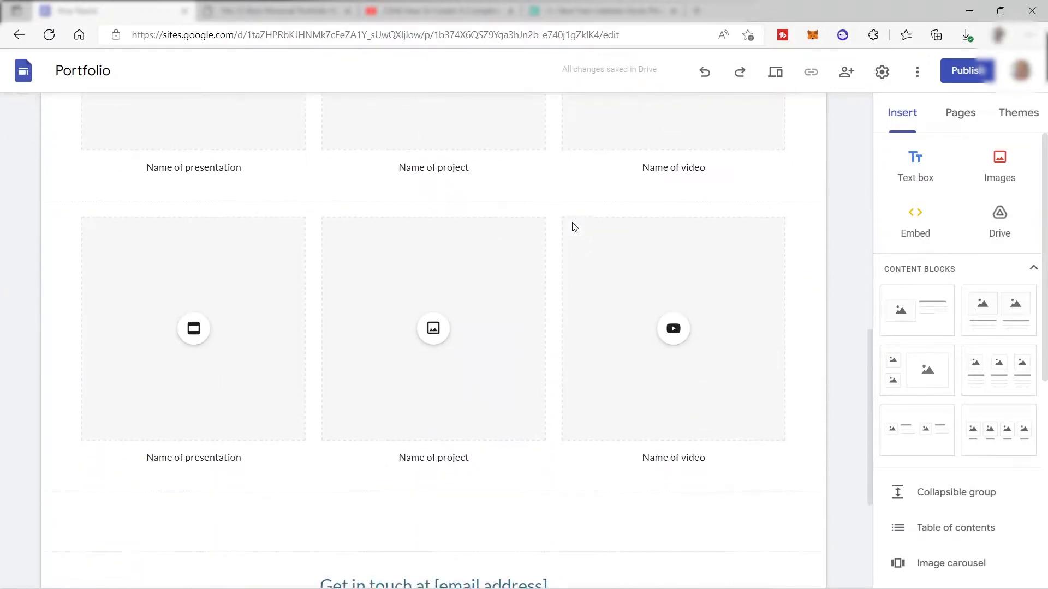
scroll(584, 258, "up", 4)
scroll(583, 258, "up", 12)
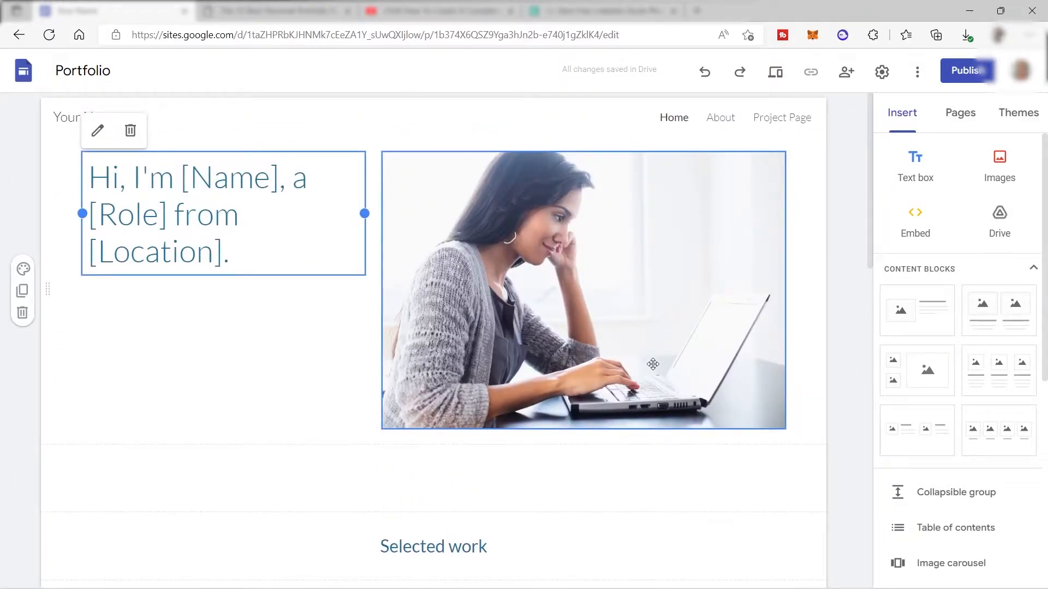
scroll(654, 365, "down", 5)
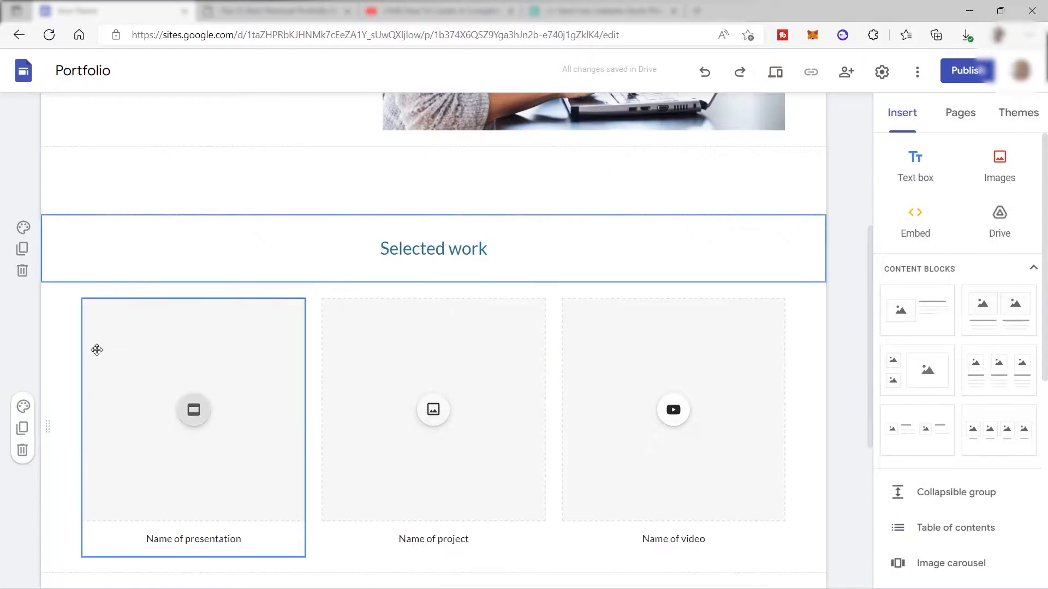
left_click(21, 451)
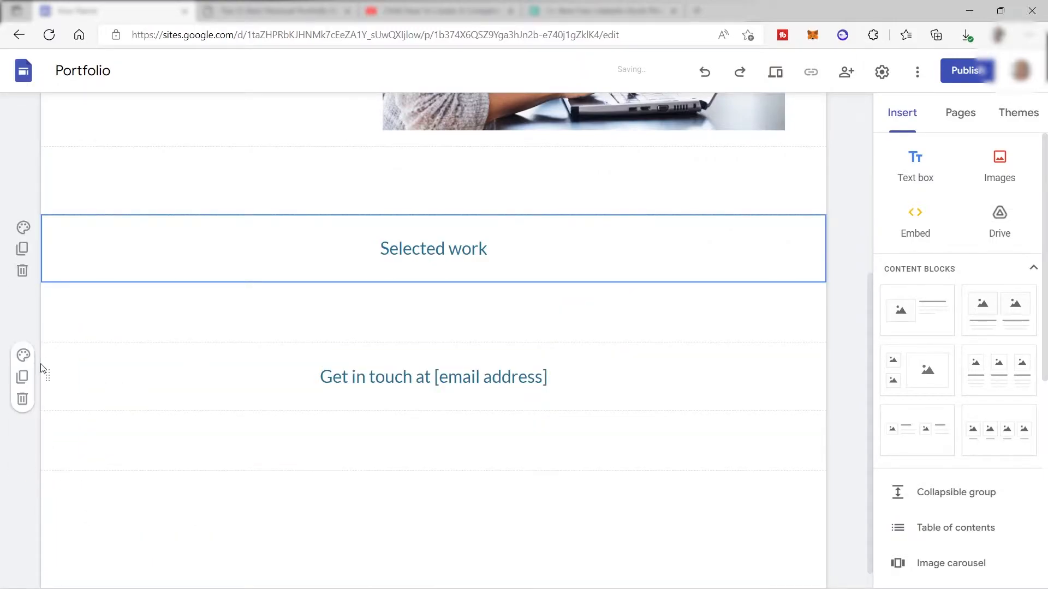
left_click(23, 400)
Insert the content block with three images, each with a heading and text below, into the home page.
scroll(369, 328, "up", 5)
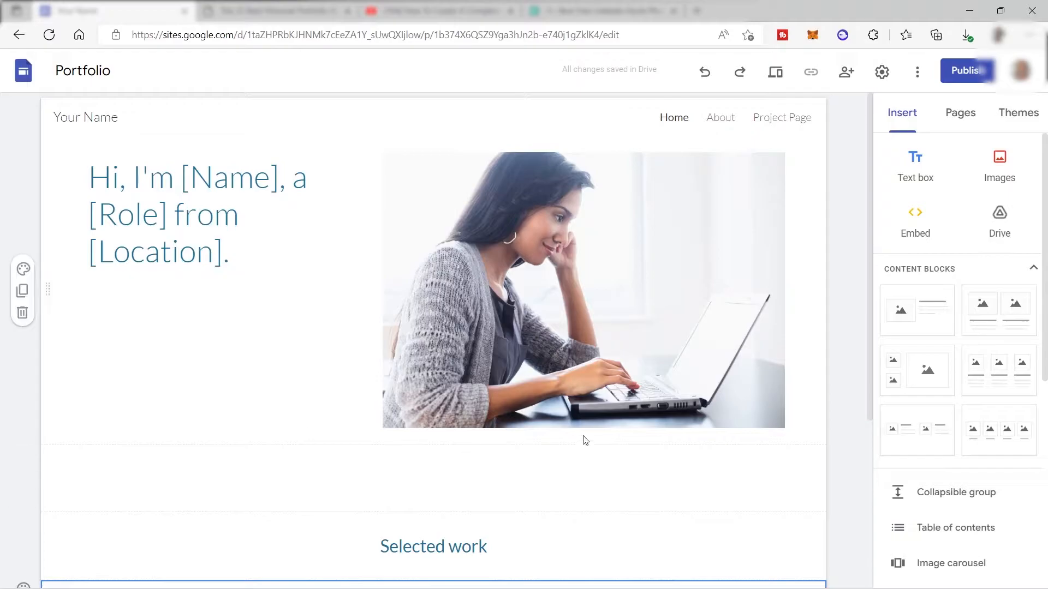
scroll(973, 295, "down", 4)
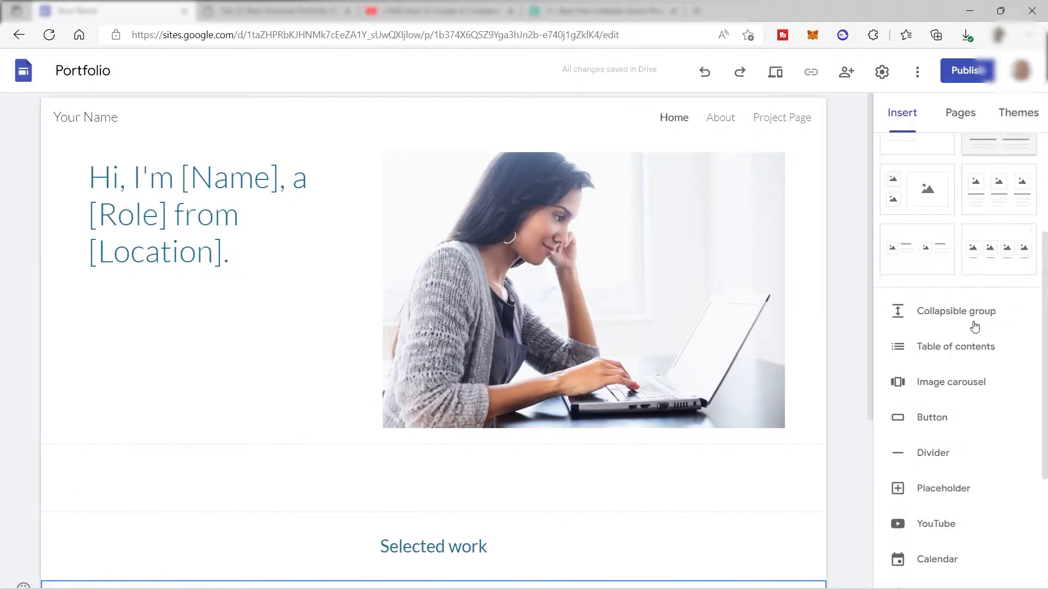
scroll(977, 289, "down", 3)
scroll(959, 218, "up", 5)
scroll(699, 535, "down", 5)
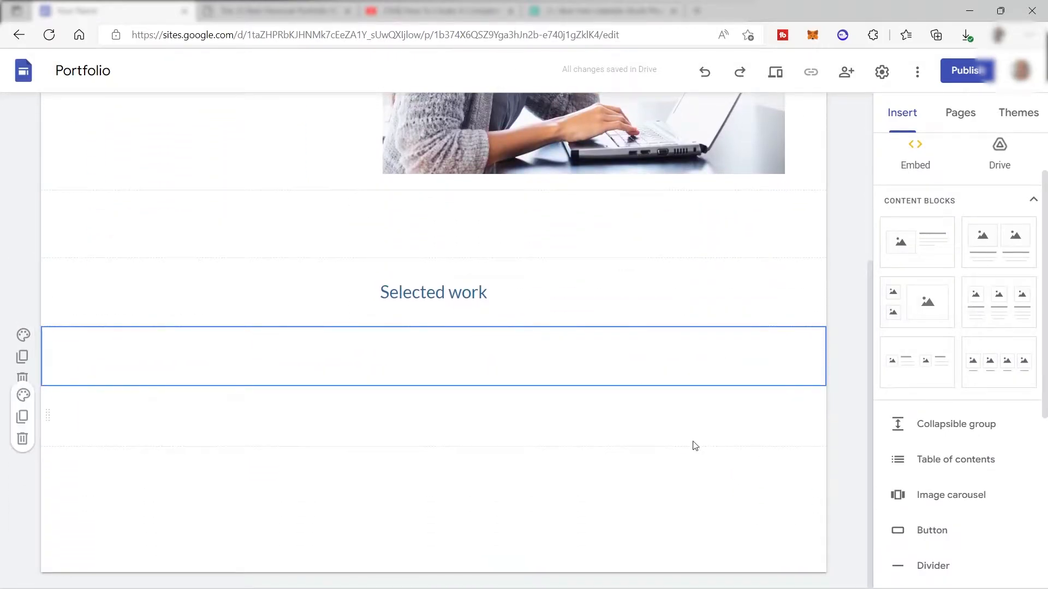
left_click(1019, 307)
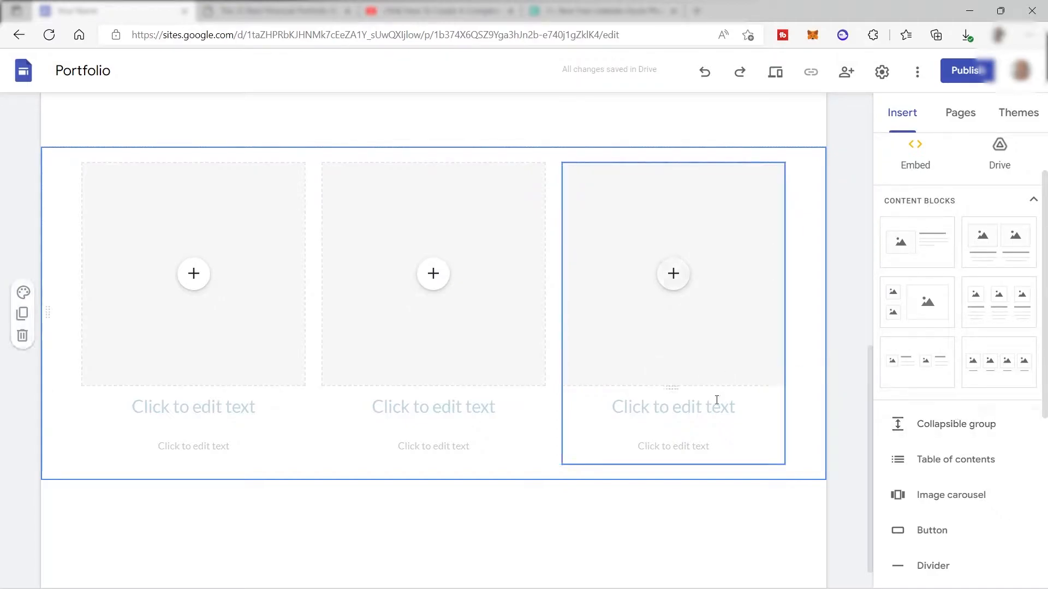
Review the other elements that can be inserted and the site's list of pages.
scroll(960, 327, "down", 3)
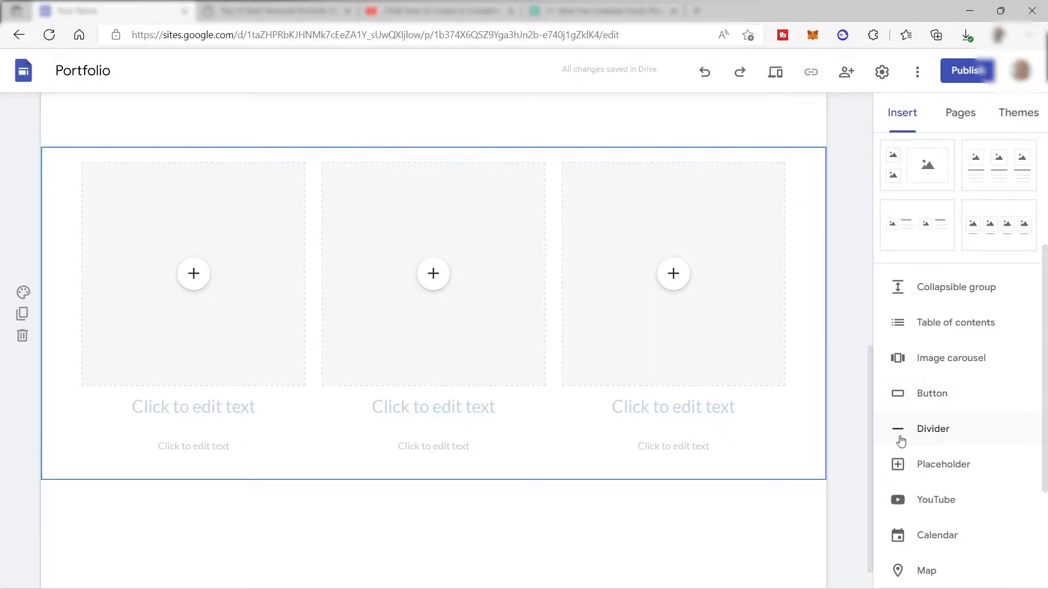
scroll(950, 468, "down", 1)
scroll(935, 494, "down", 1)
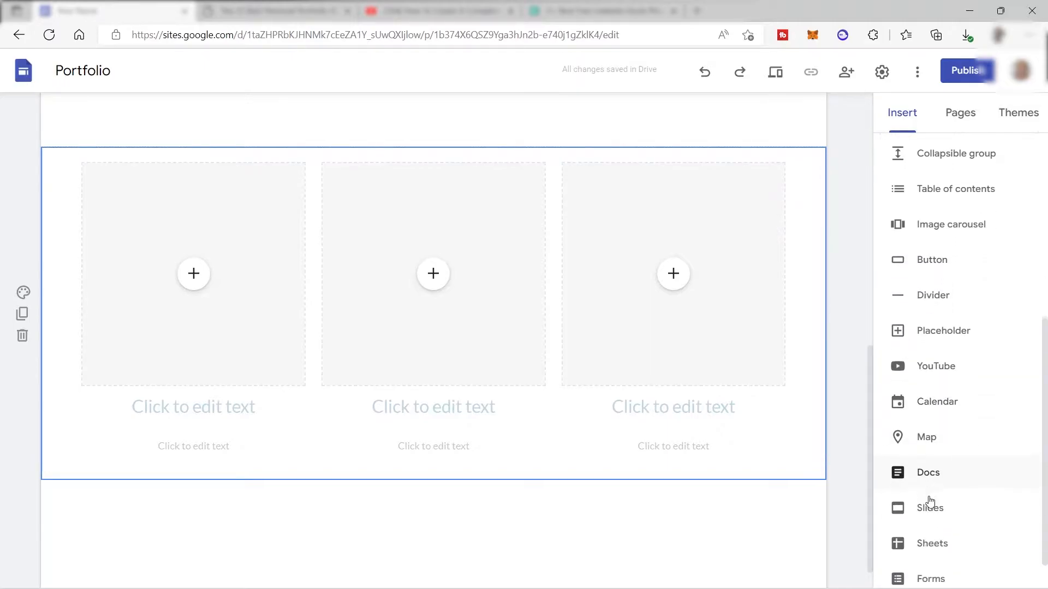
scroll(990, 483, "up", 3)
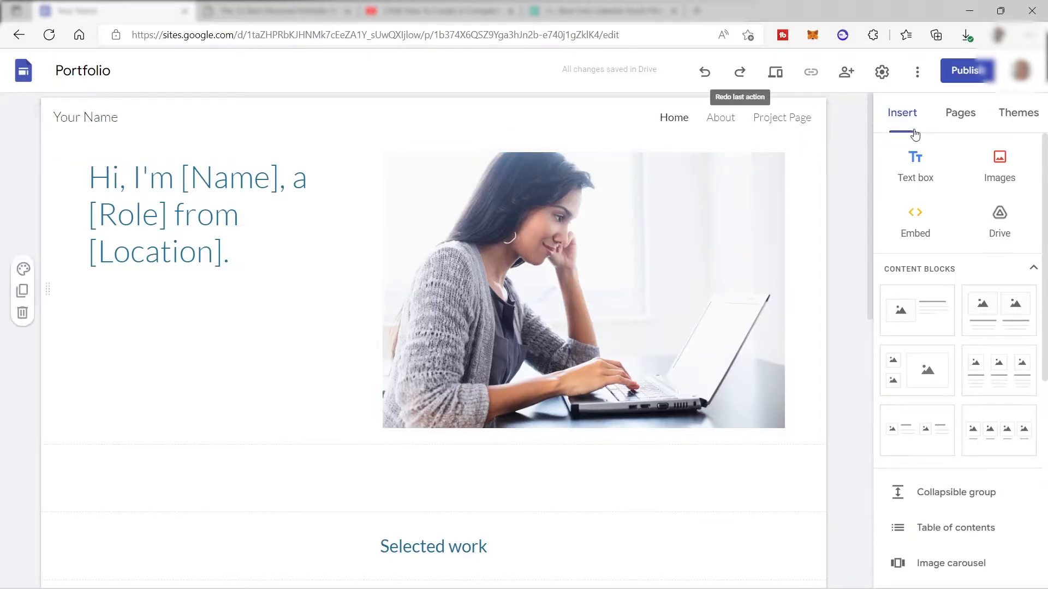
left_click(961, 119)
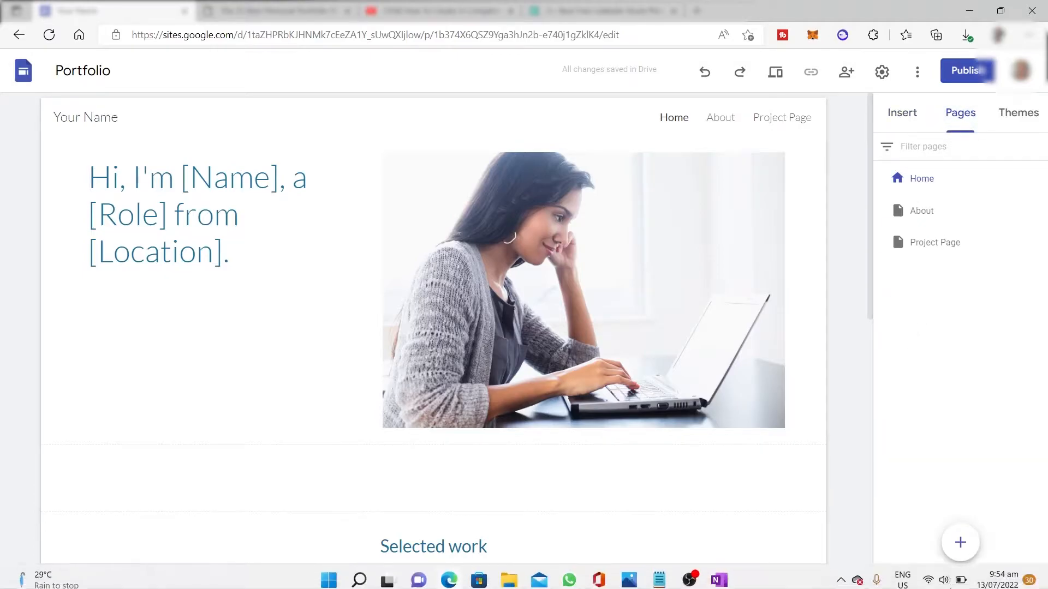
mouse_move(963, 540)
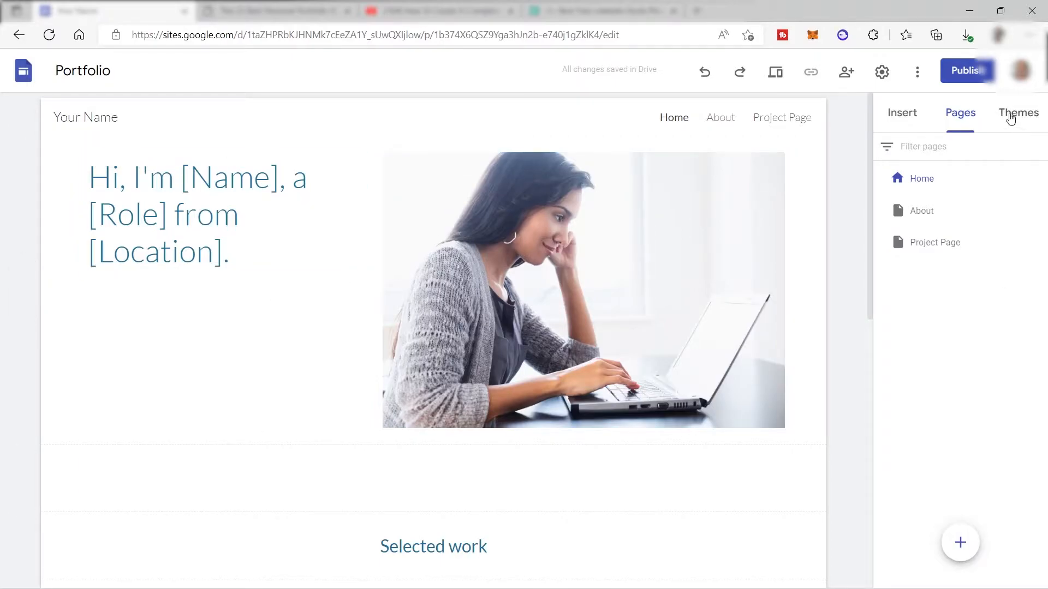
Try the Aristotle theme on the site and settle on the Diplomat theme.
left_click(1013, 114)
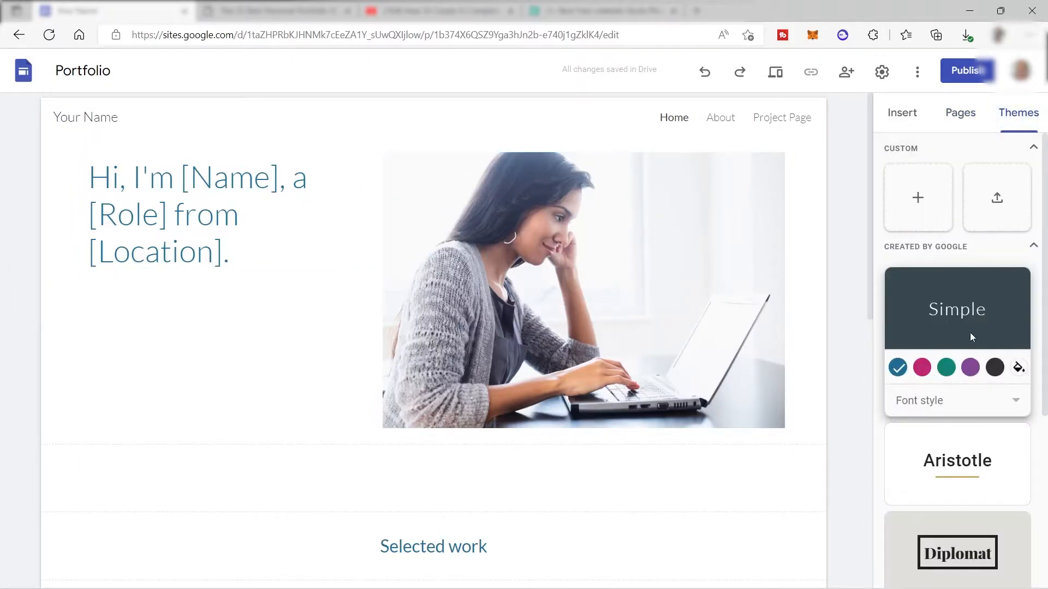
scroll(987, 328, "down", 2)
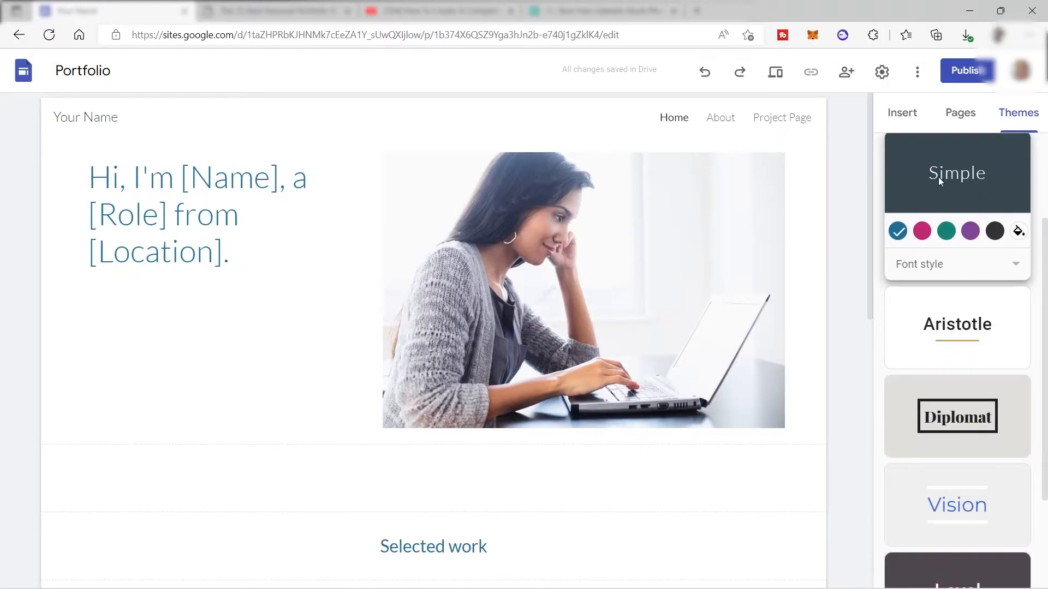
left_click(919, 324)
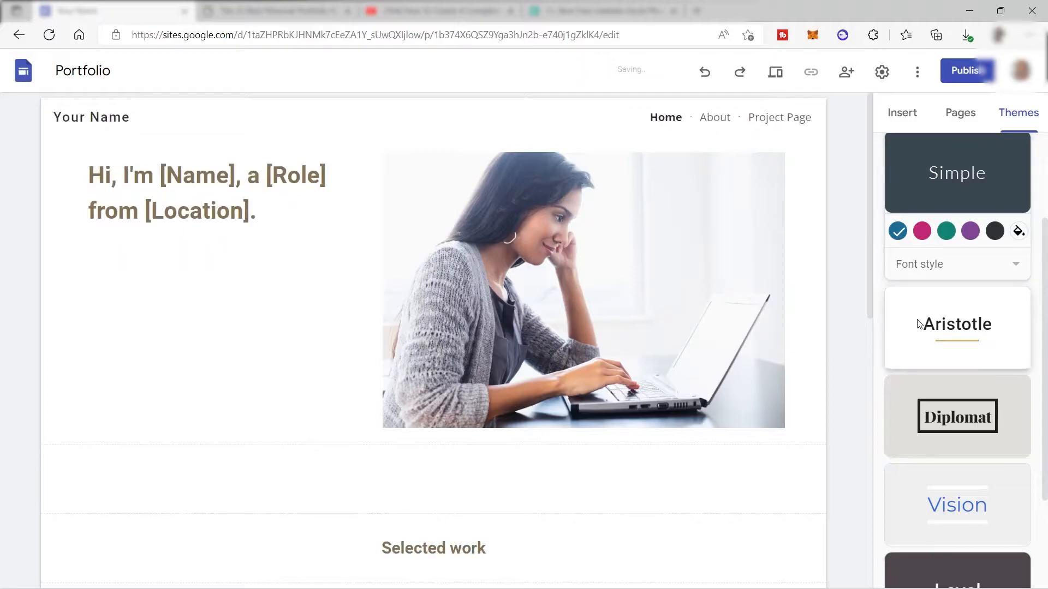
scroll(611, 377, "down", 4)
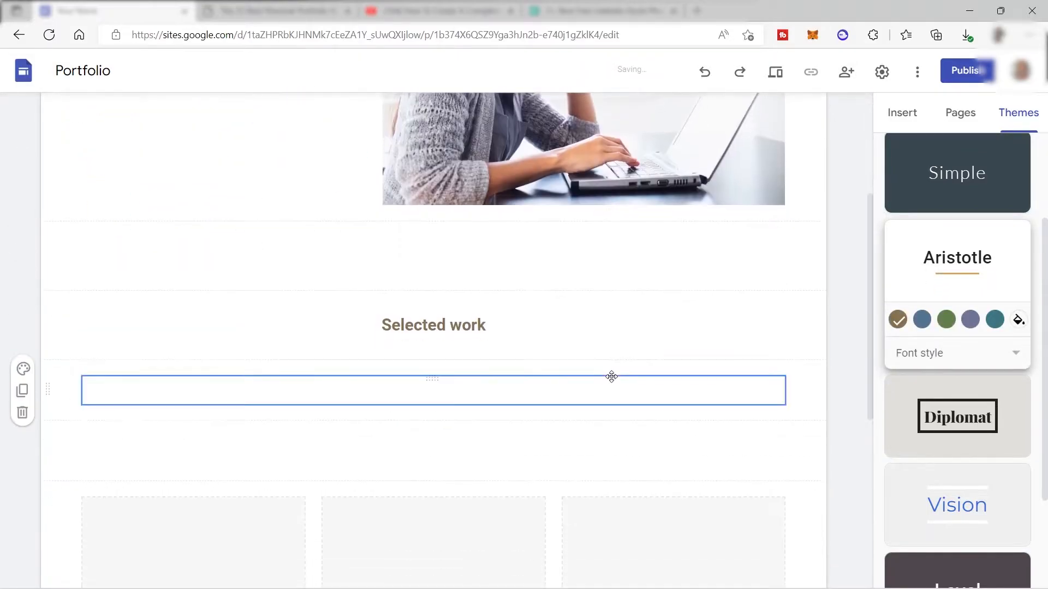
scroll(564, 353, "up", 4)
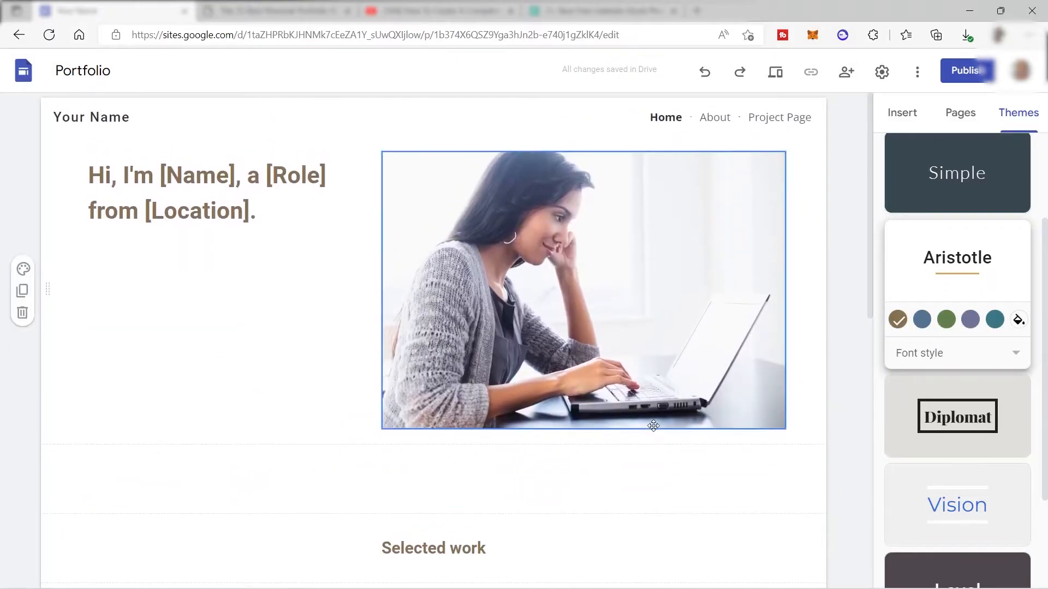
left_click(900, 434)
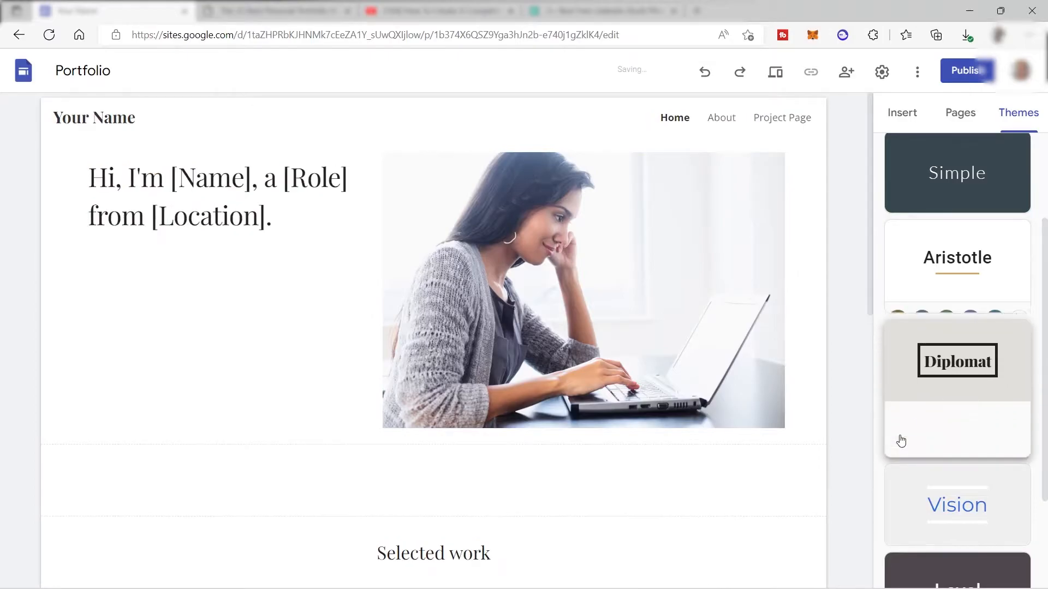
left_click(911, 498)
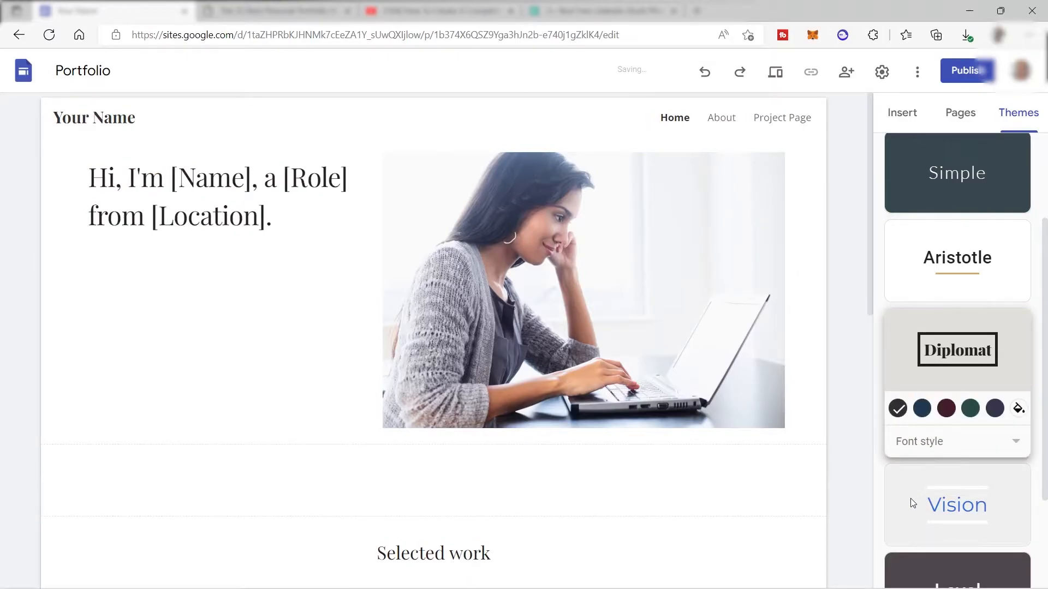
left_click(900, 361)
Rewrite the intro heading after "Hi, I'm" with the person's first name and "a Social Media Manager from [locatio]".
left_click(911, 111)
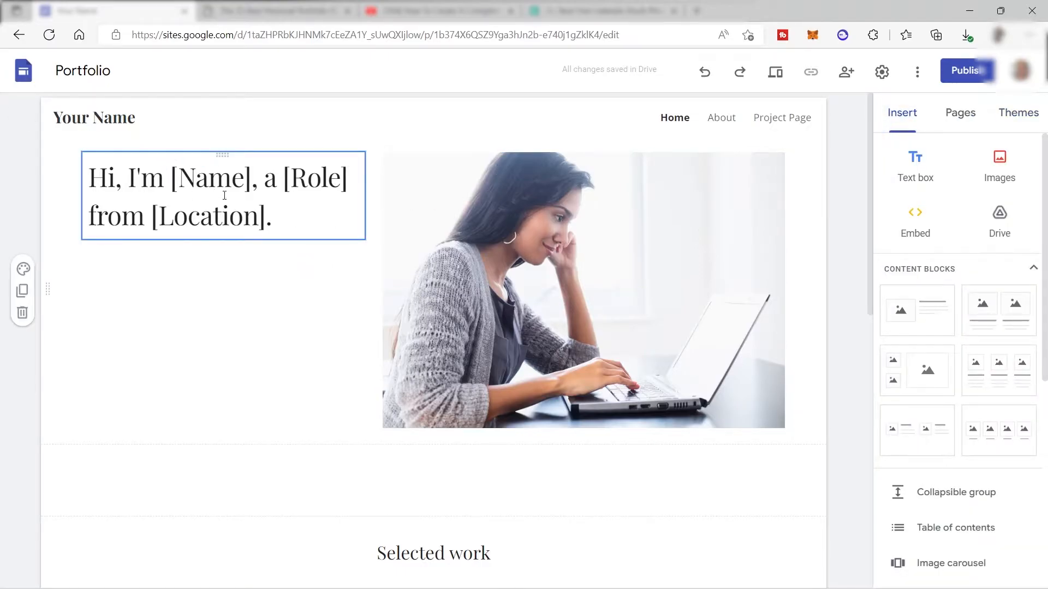
left_click(268, 219)
key("BackSpace")
key("BackSpace")
key("BackSpace")
key("BackSpace")
key("BackSpace")
key("BackSpace")
key("BackSpace")
key("BackSpace")
key("BackSpace")
key("BackSpace")
key("BackSpace")
key("BackSpace")
key("BackSpace")
key("BackSpace")
key("BackSpace")
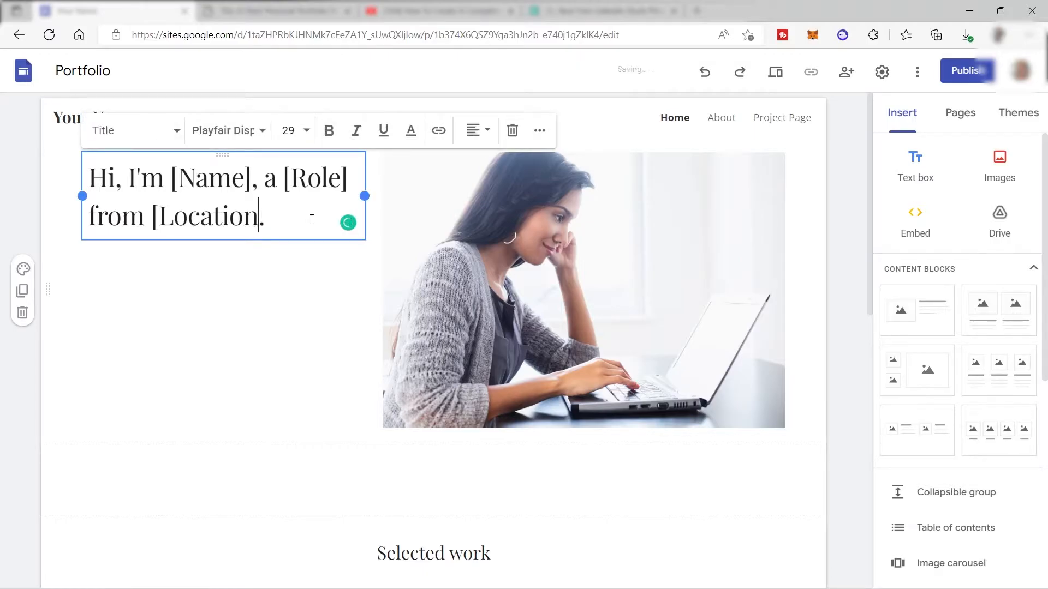
key("BackSpace")
key("BackSpace")
key("BackSpace")
key("BackSpace")
key("BackSpace")
key("BackSpace")
key("BackSpace")
key("BackSpace")
key("BackSpace")
key("BackSpace")
key("BackSpace")
key("BackSpace")
key("BackSpace")
key("BackSpace")
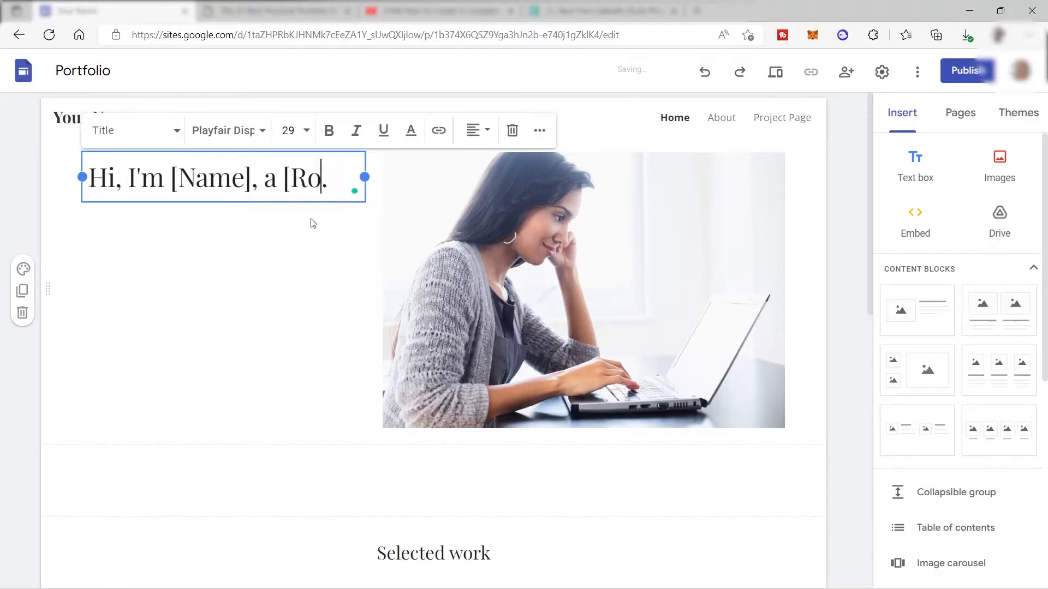
key("BackSpace")
key("BackSpace")
key("BackSpace")
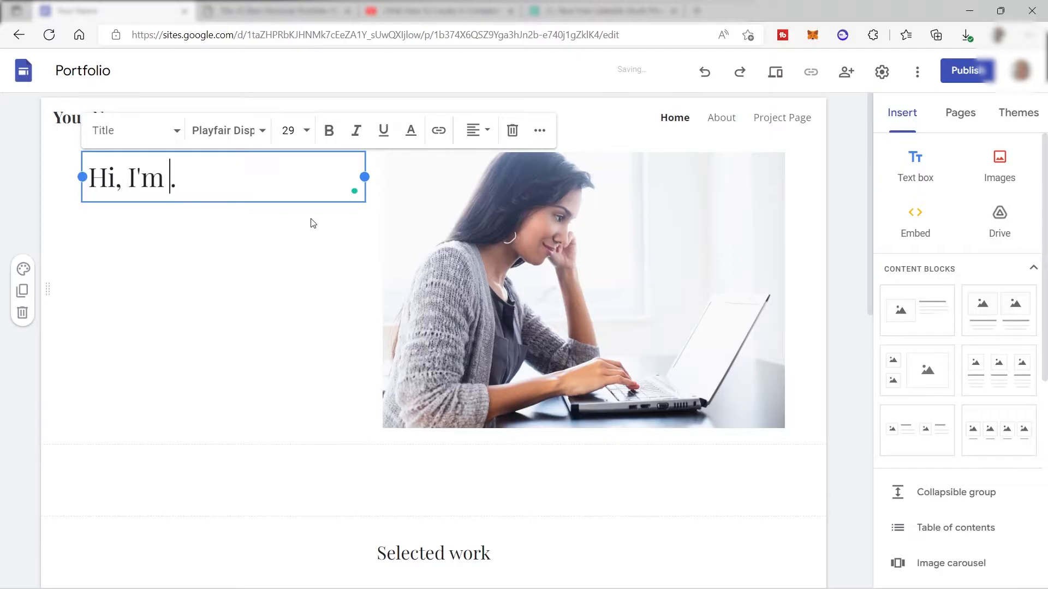
type("Kith a Social Media Manager from [locatio")
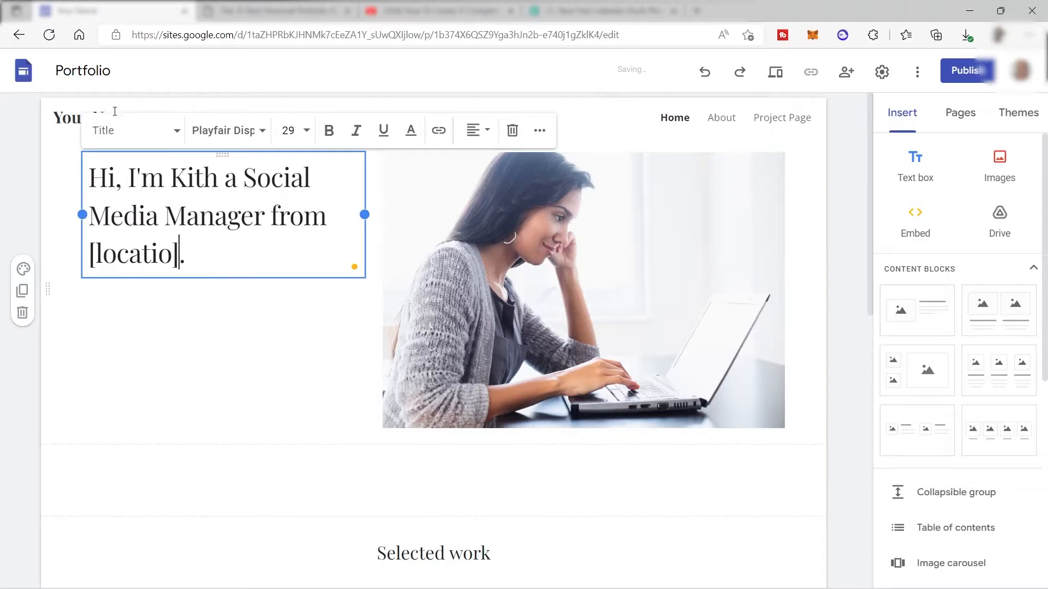
left_click(152, 351)
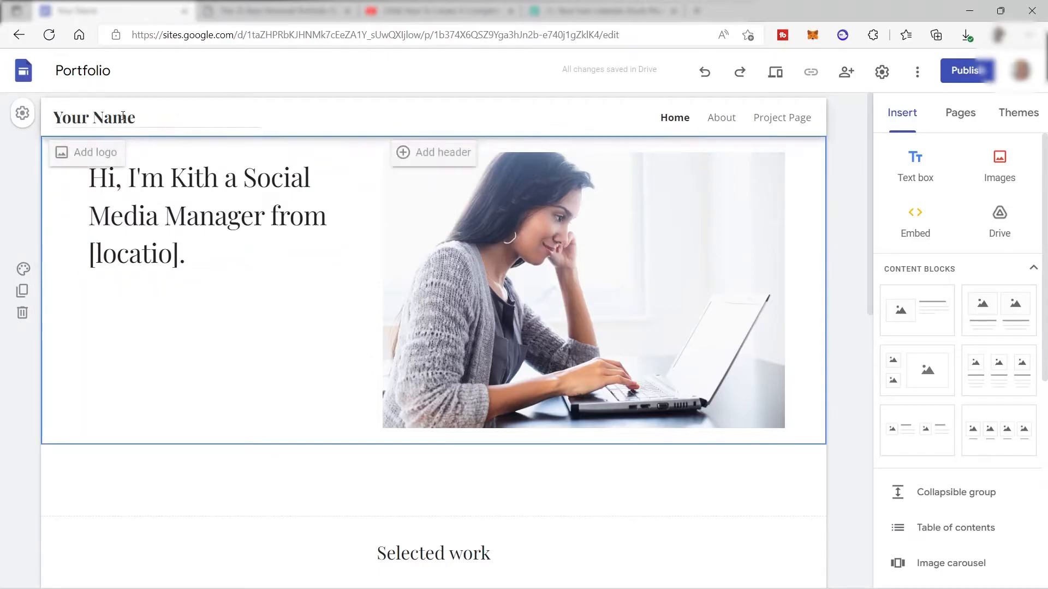
Replace the site name "Your Name" in the page header with the person's first name followed by "Portfolio".
left_click(149, 119)
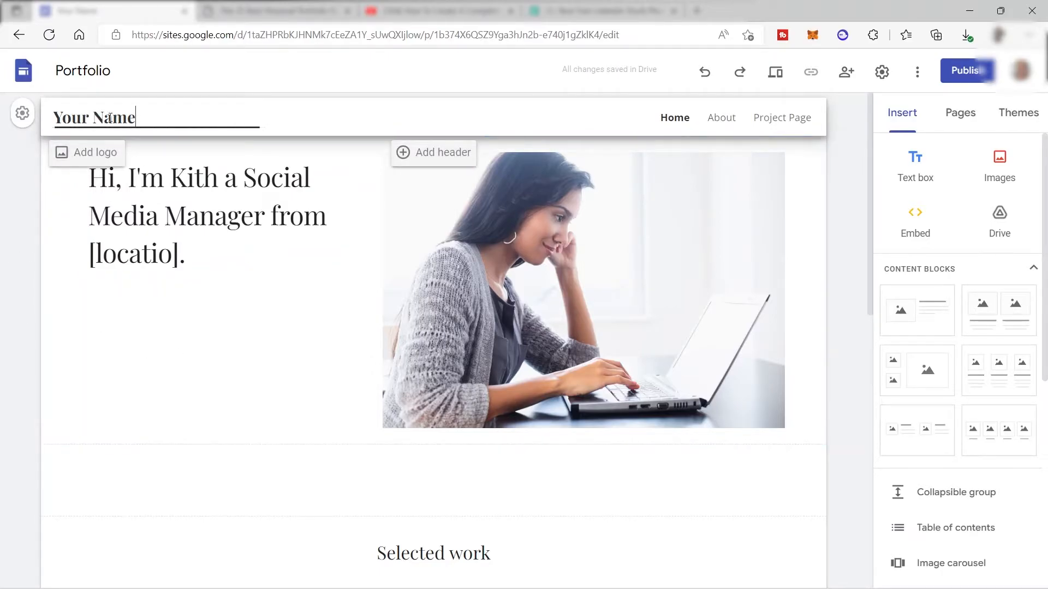
left_click_drag(149, 119, 21, 113)
key("BackSpace")
type("Kith")
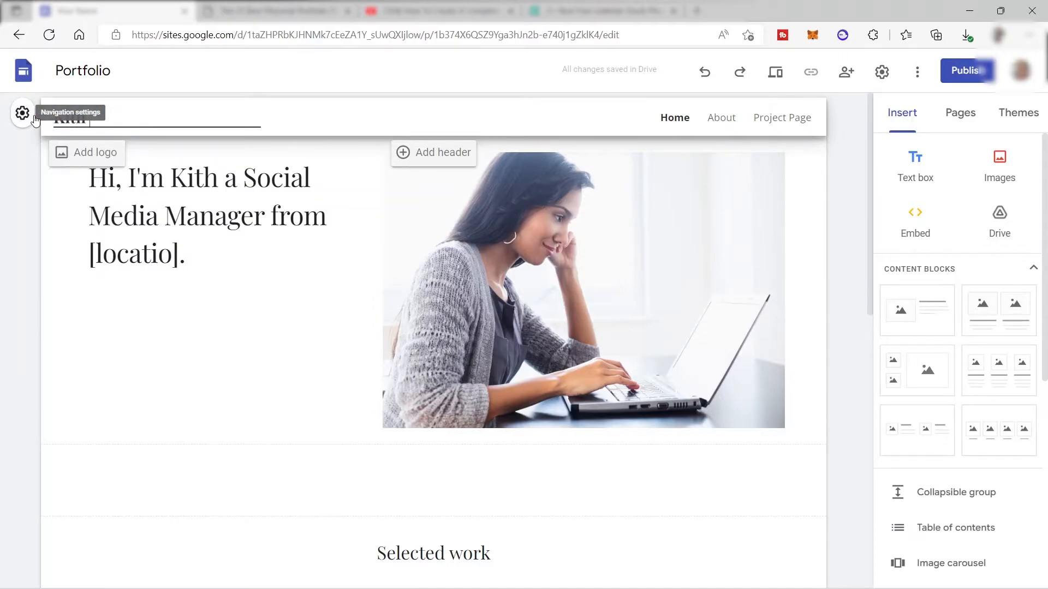
type(" Portfolio")
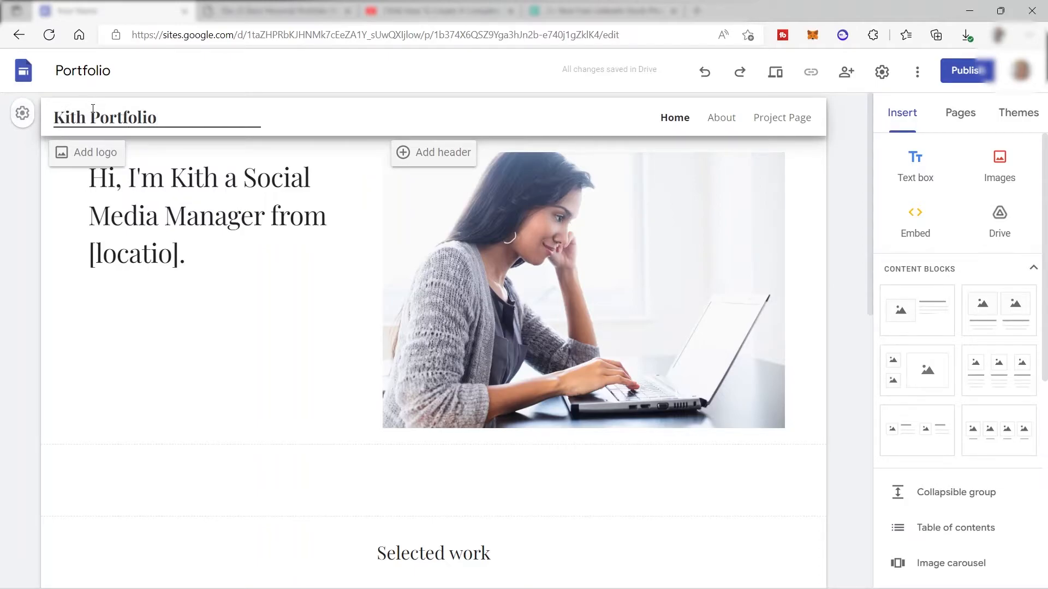
Check the logo upload settings, and try adding a header banner to the home page before removing it.
left_click(86, 157)
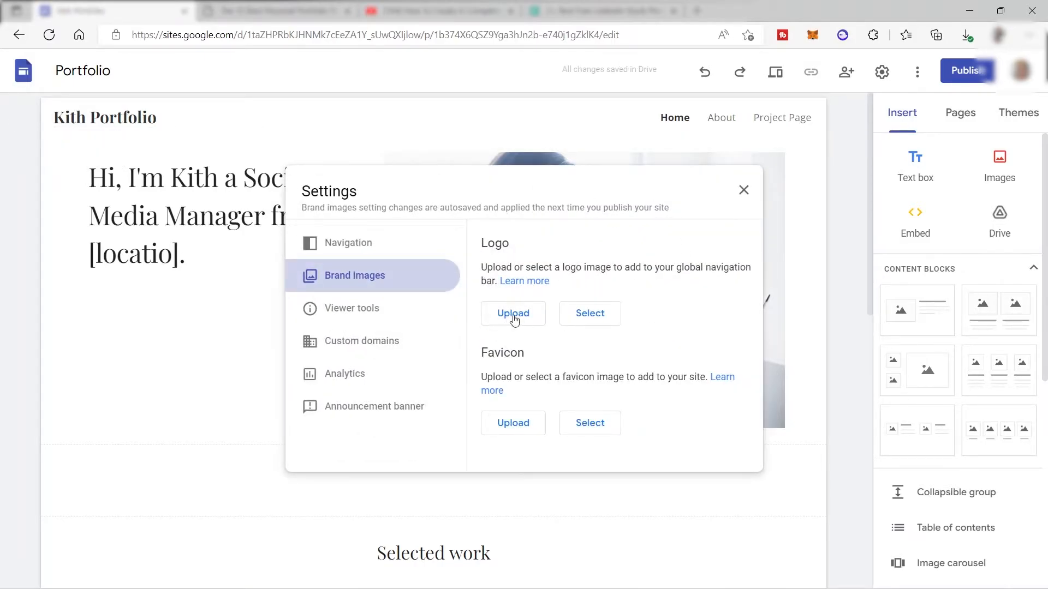
left_click(341, 115)
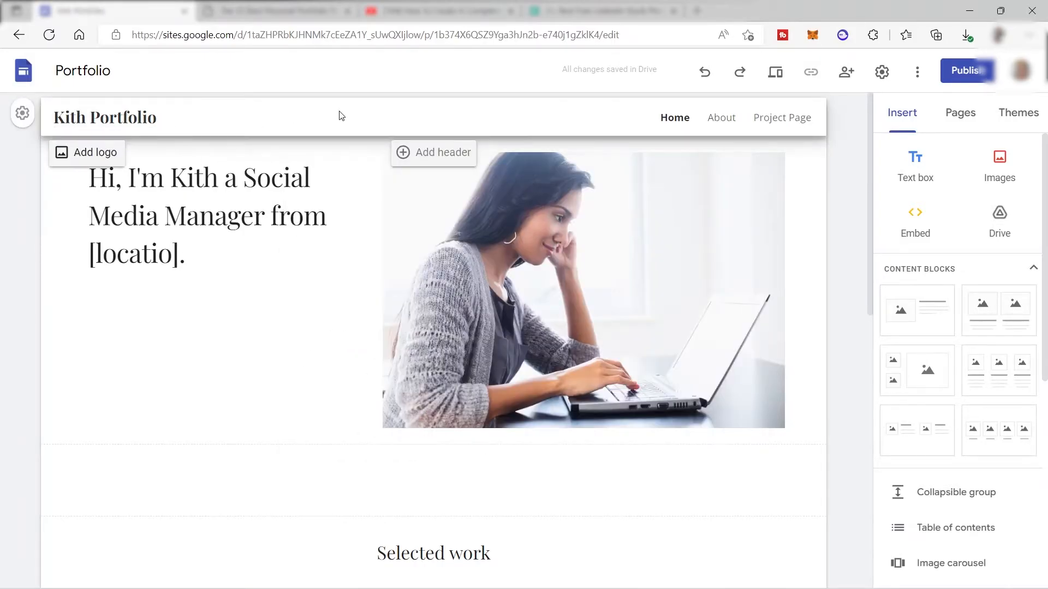
left_click(405, 154)
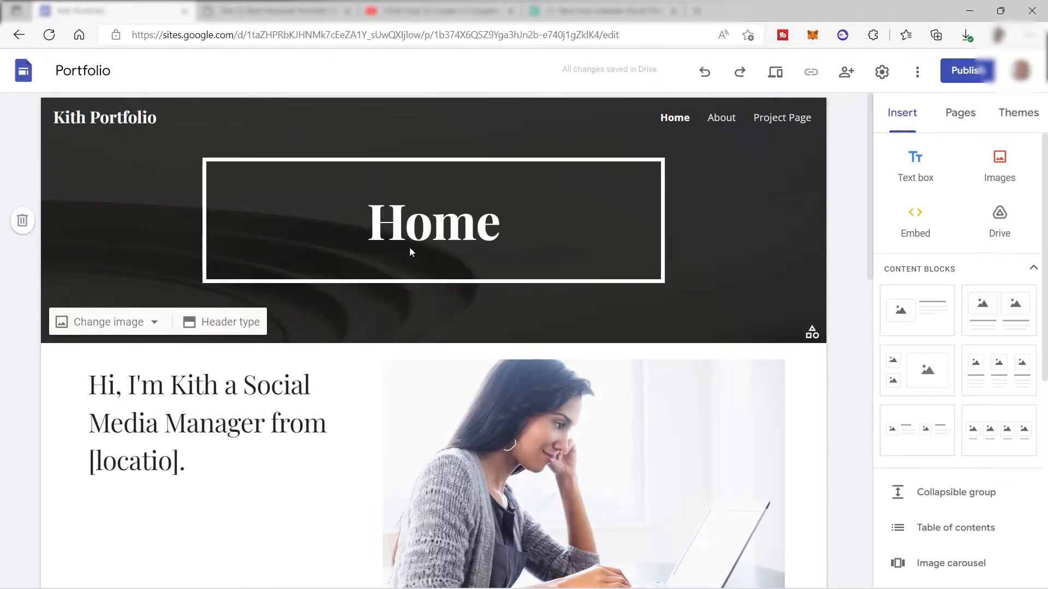
left_click(22, 221)
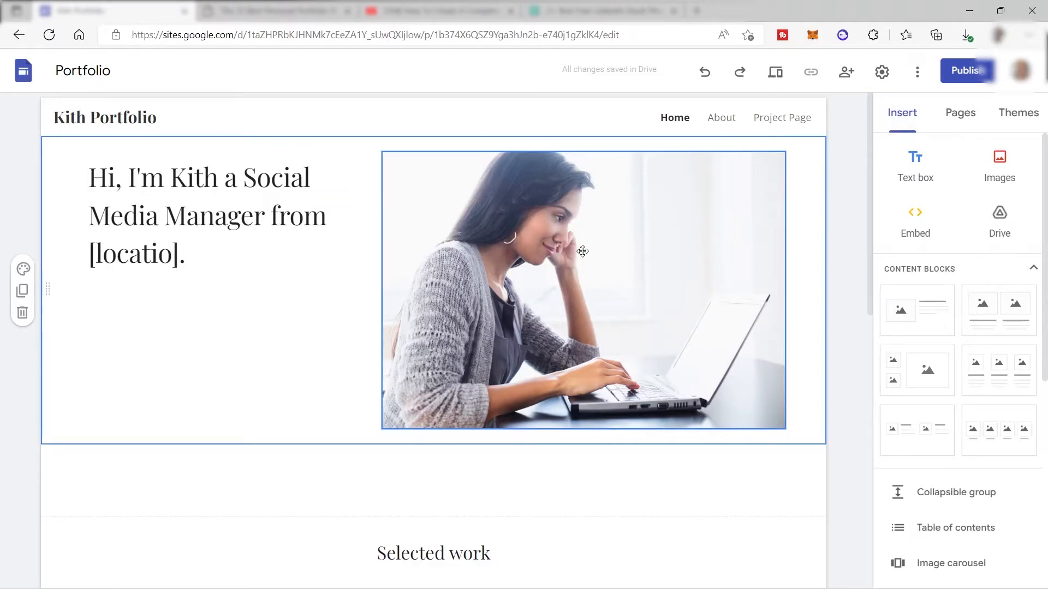
Check the options for replacing the intro image beside the greeting, without choosing a new picture.
left_click(583, 251)
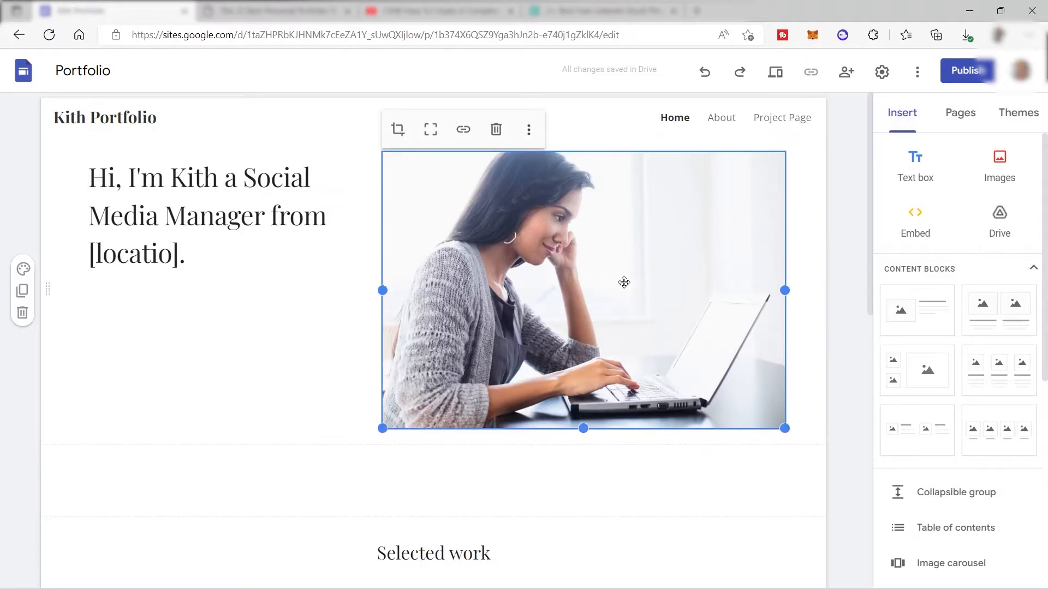
left_click(529, 131)
mouse_move(529, 138)
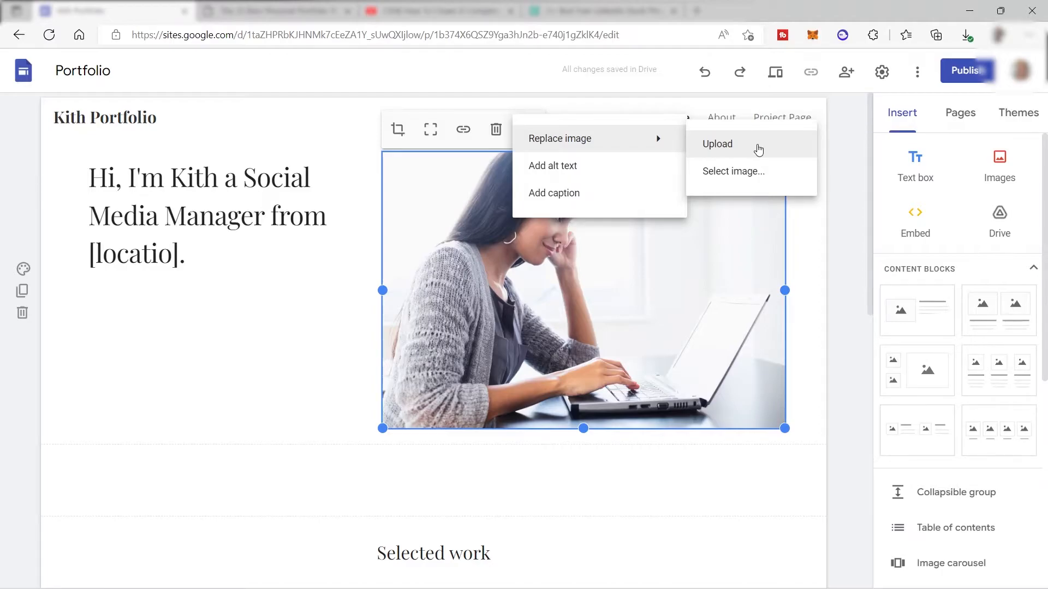
left_click(817, 227)
Delete the empty section between the intro and the "Selected work" heading.
scroll(405, 201, "down", 3)
scroll(405, 200, "up", 3)
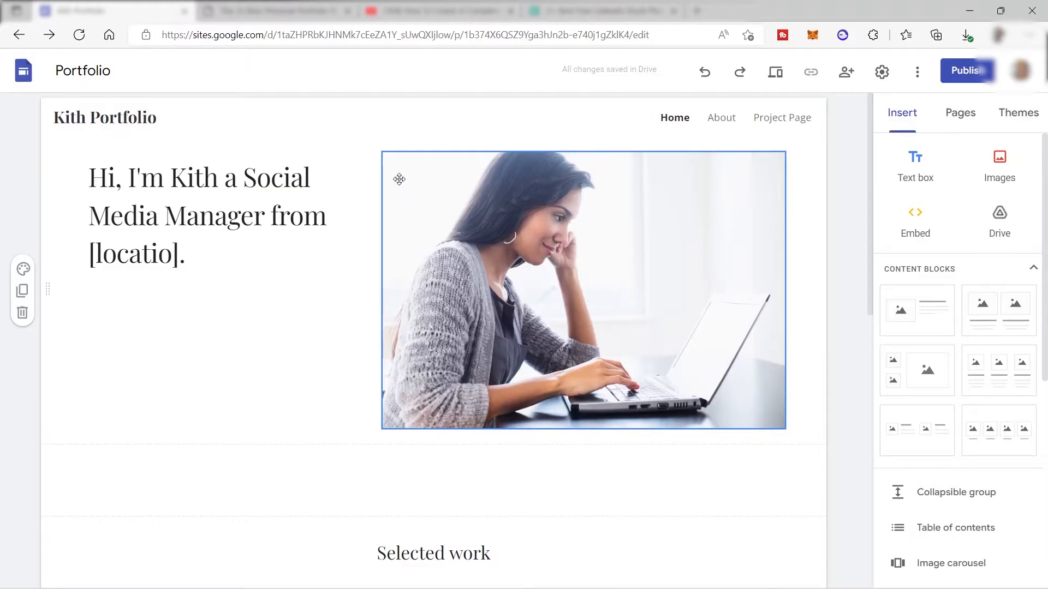
scroll(398, 179, "down", 4)
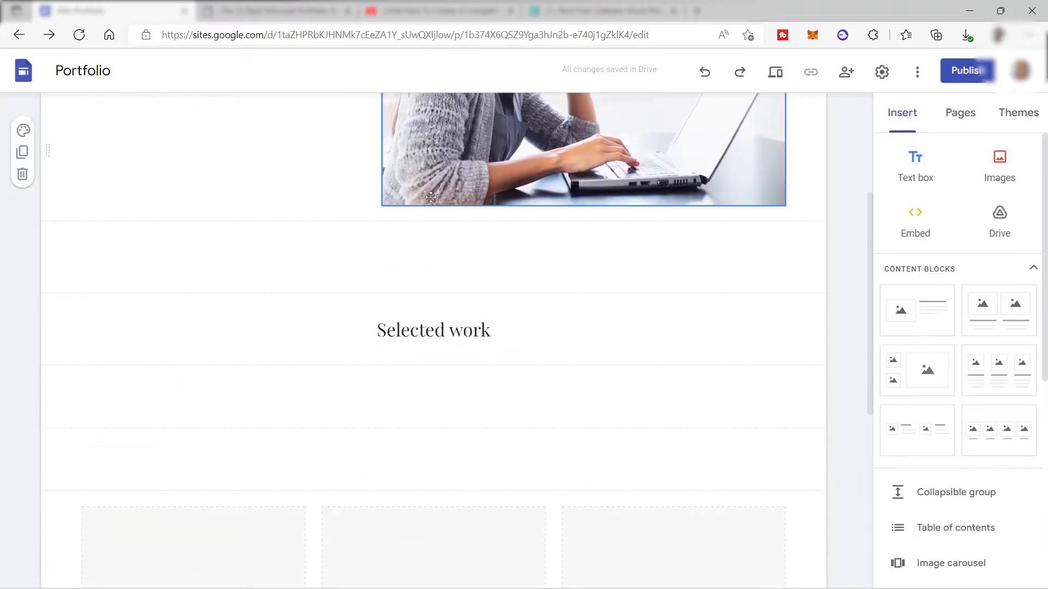
scroll(487, 243, "up", 5)
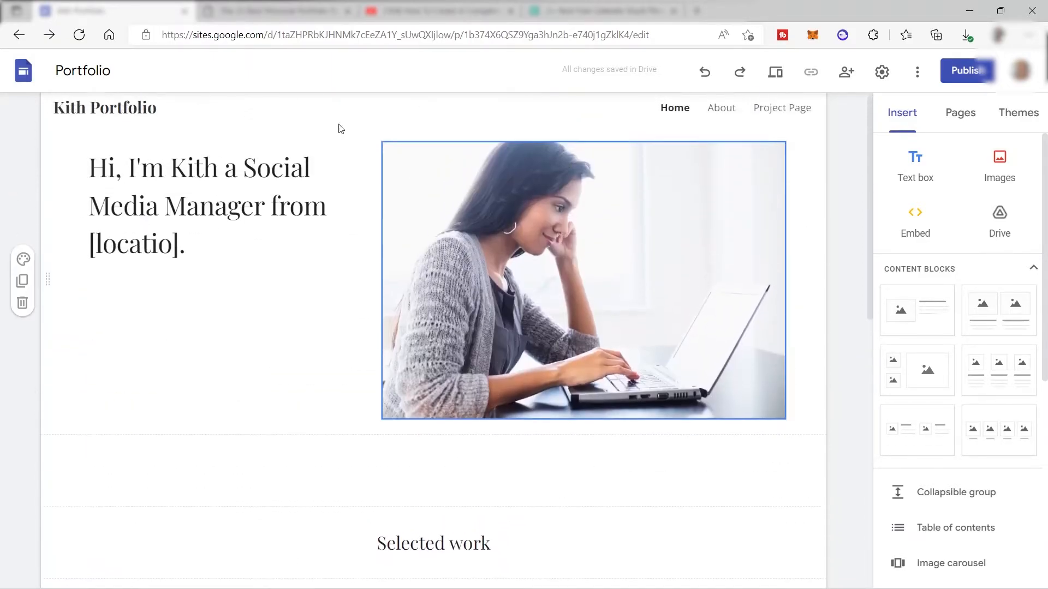
scroll(533, 355, "down", 4)
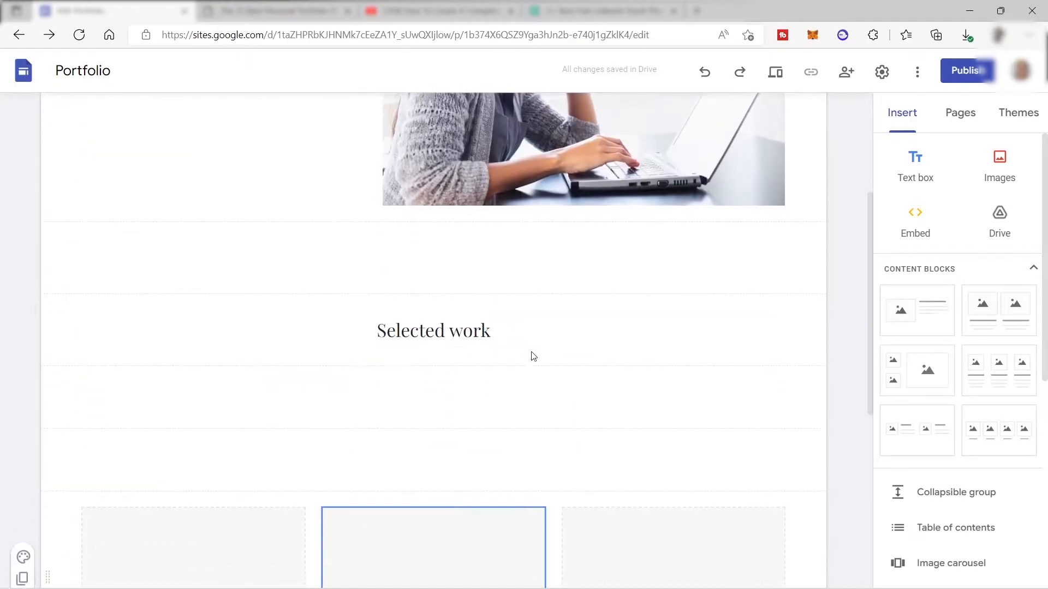
left_click(397, 255)
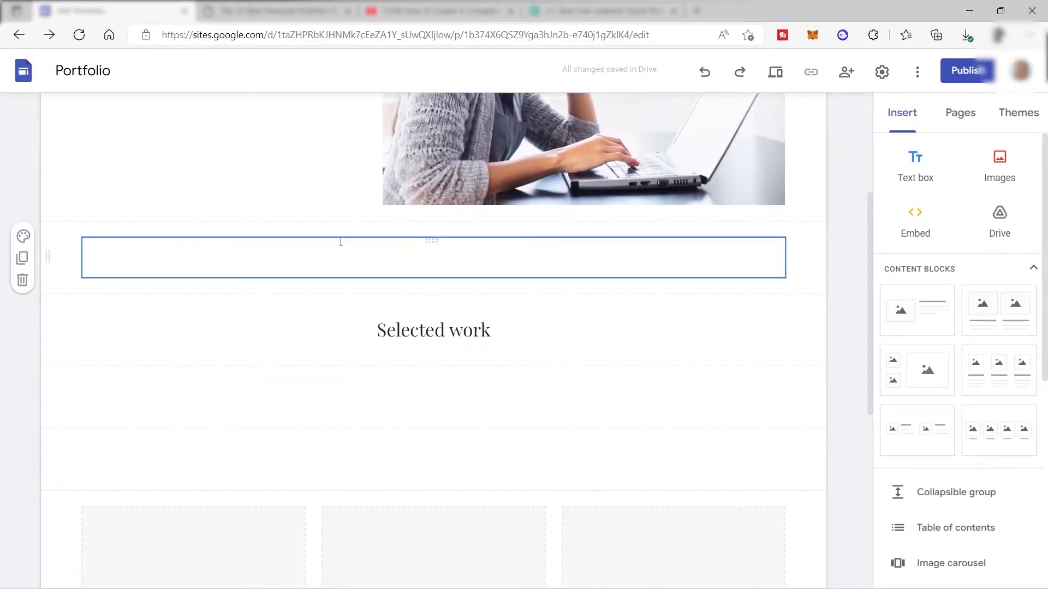
left_click(22, 280)
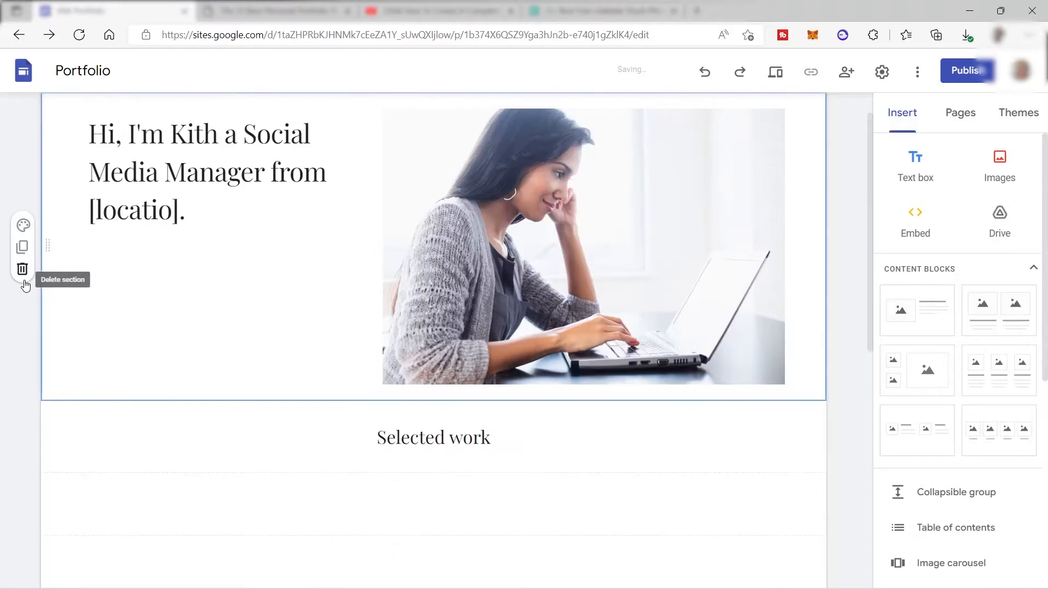
Replace the "Selected work" heading below the intro with "ABOUT ME".
scroll(498, 407, "down", 3)
left_click(474, 287)
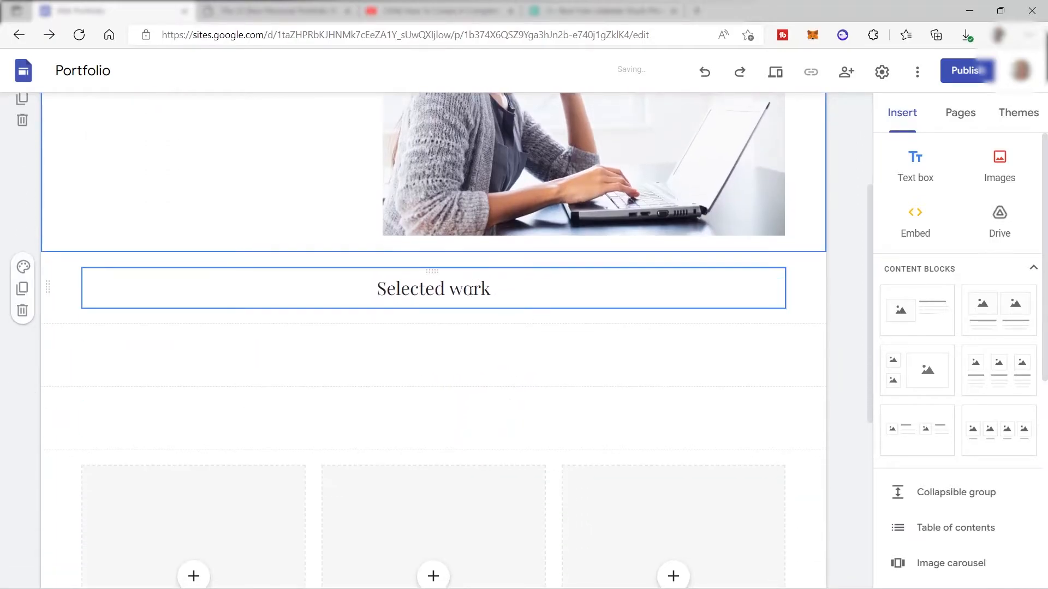
double_click(491, 291)
left_click_drag(491, 292, 334, 290)
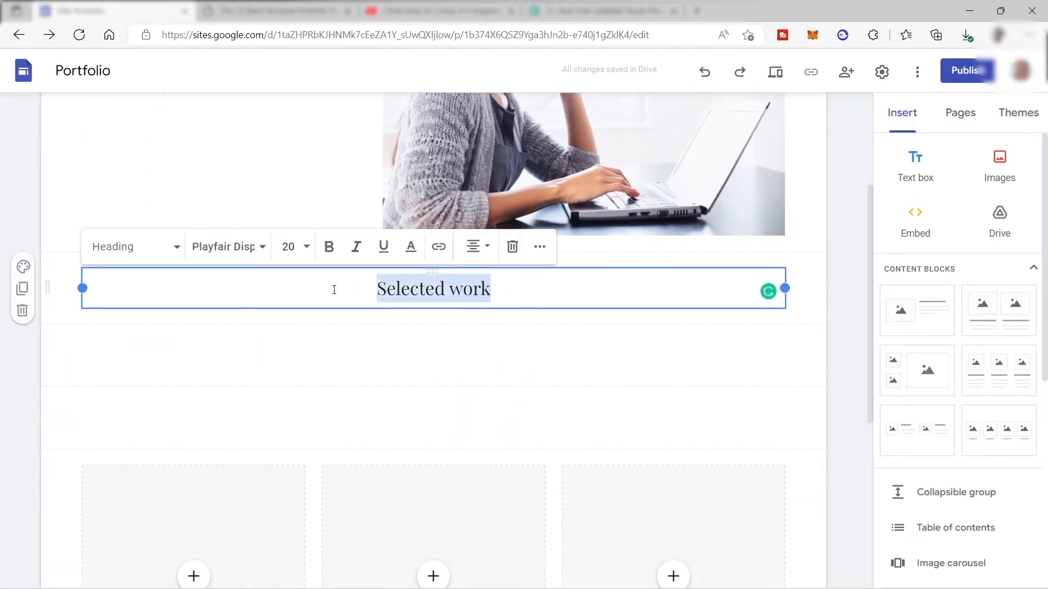
key("BackSpace")
type("ABOUT ME")
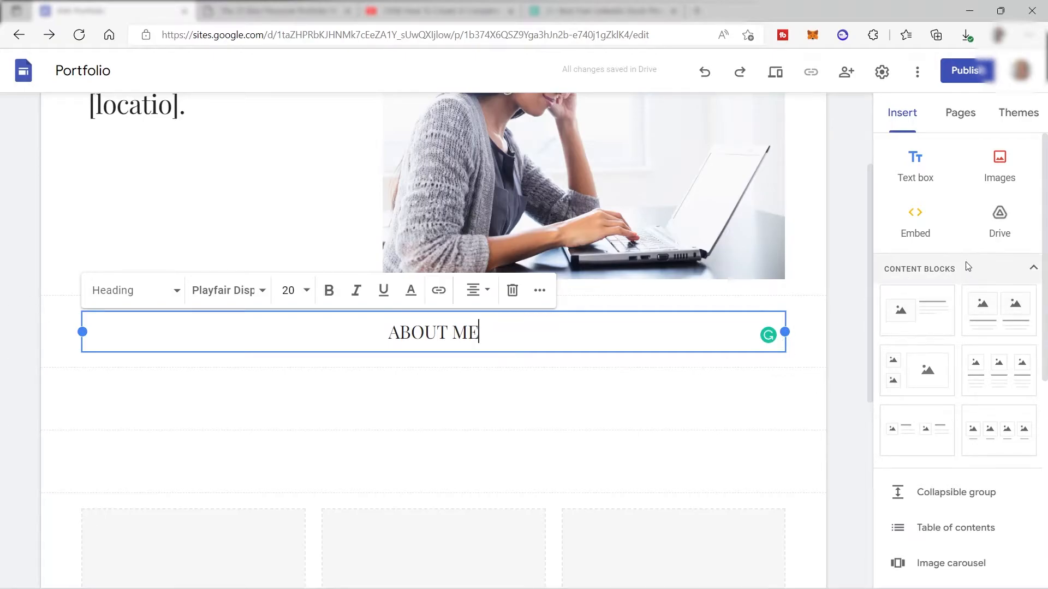
Insert the content block with one image beside a title and text, and move it up below the "ABOUT ME" heading.
left_click(926, 306)
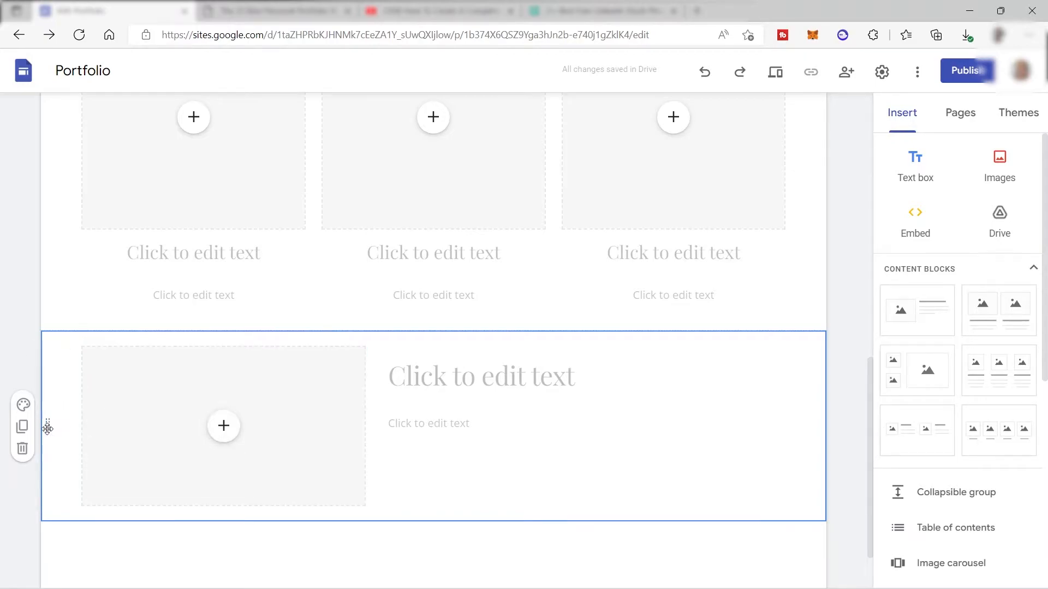
left_click_drag(47, 427, 76, 164)
scroll(250, 260, "up", 4)
Delete the empty section between the "ABOUT ME" heading and the new image-and-text block.
left_click(338, 358)
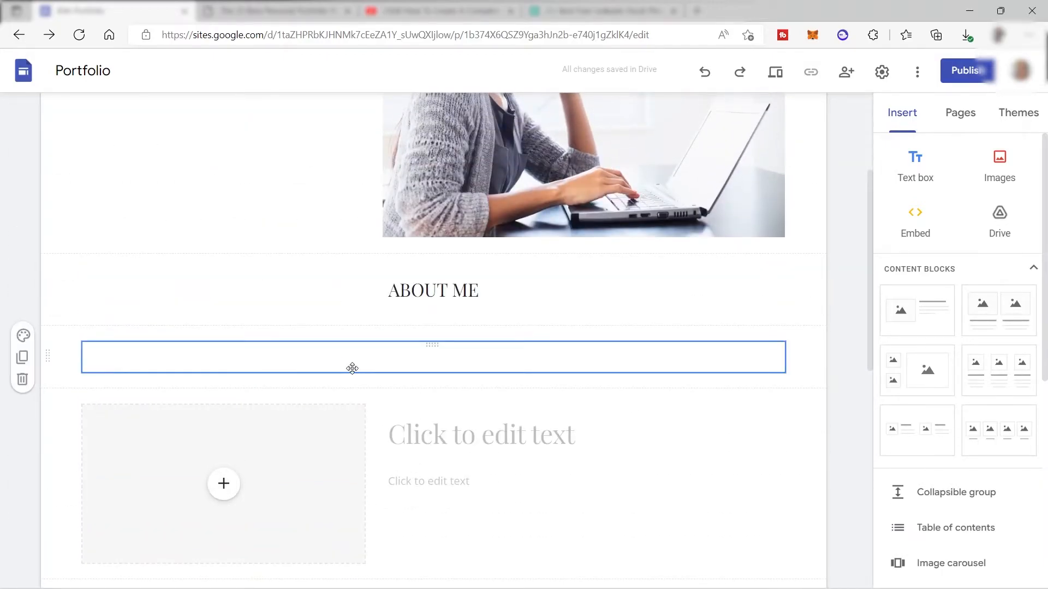
left_click(216, 339)
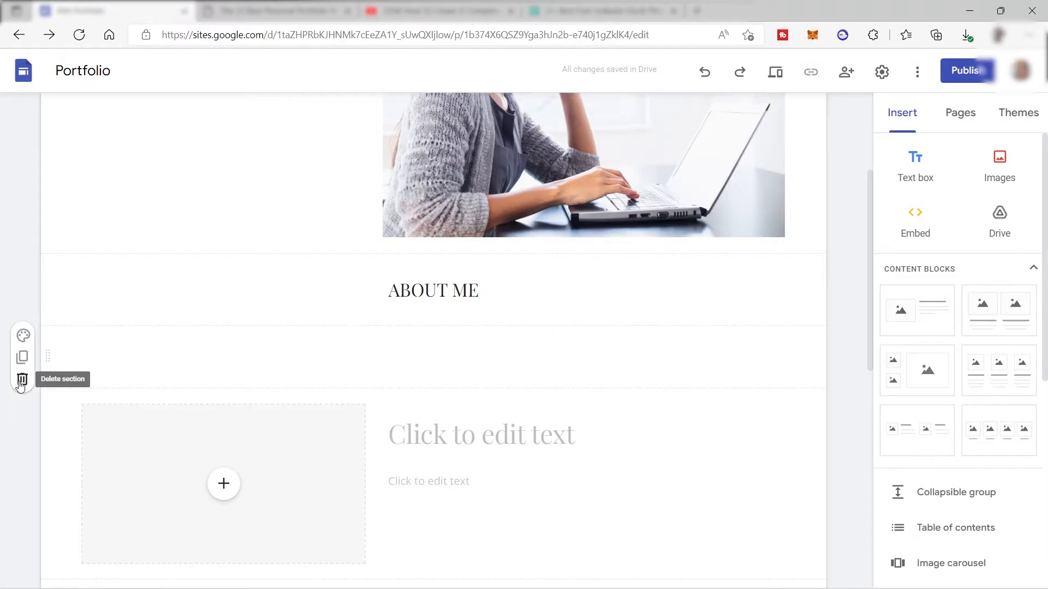
left_click(21, 381)
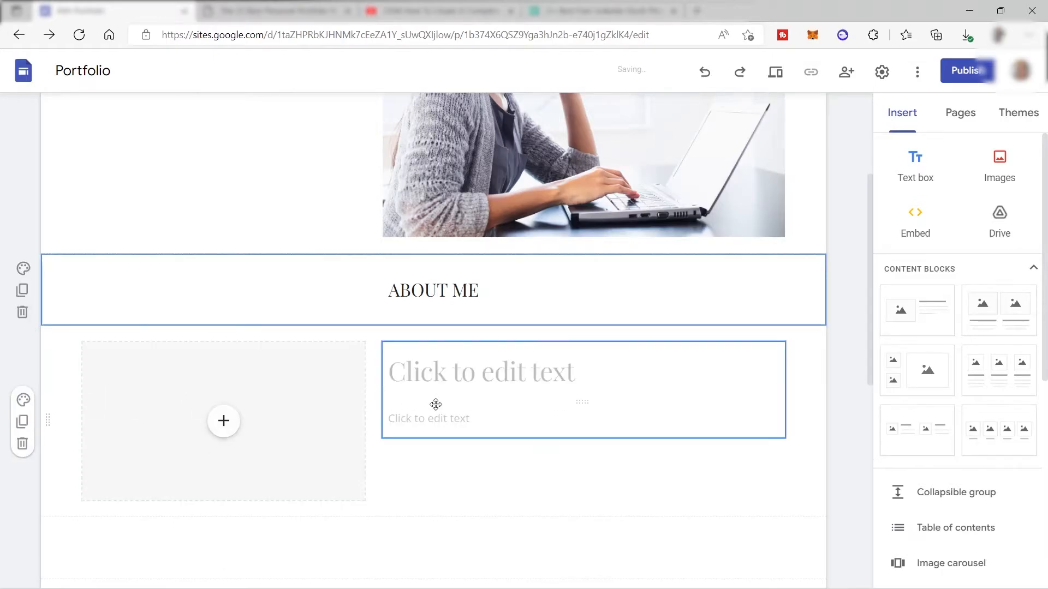
Upload the photo of the woman holding a mug into the block's image placeholder and shift it upward within its crop.
left_click(225, 419)
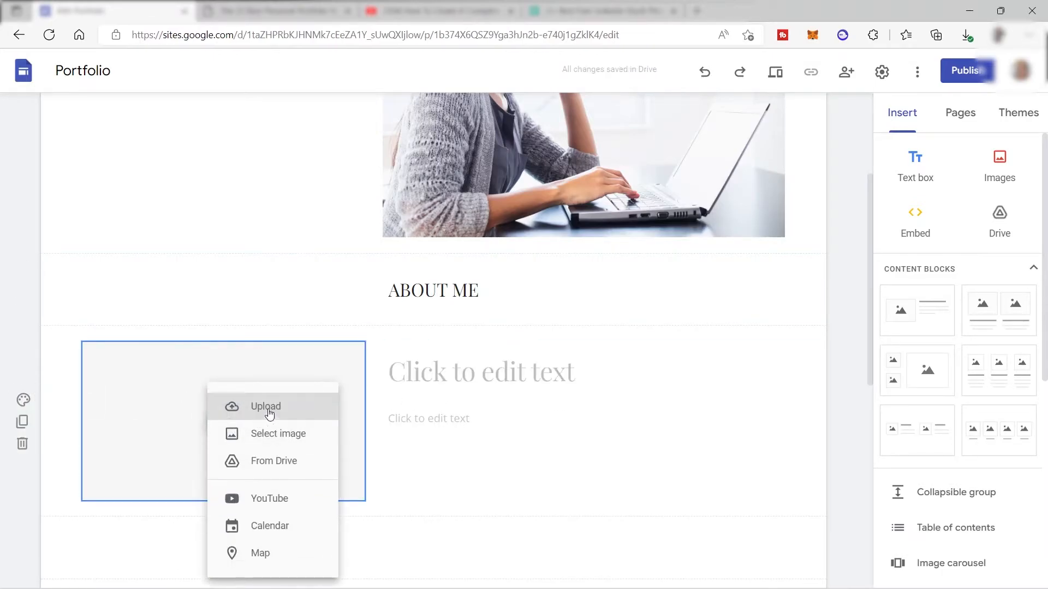
left_click(267, 407)
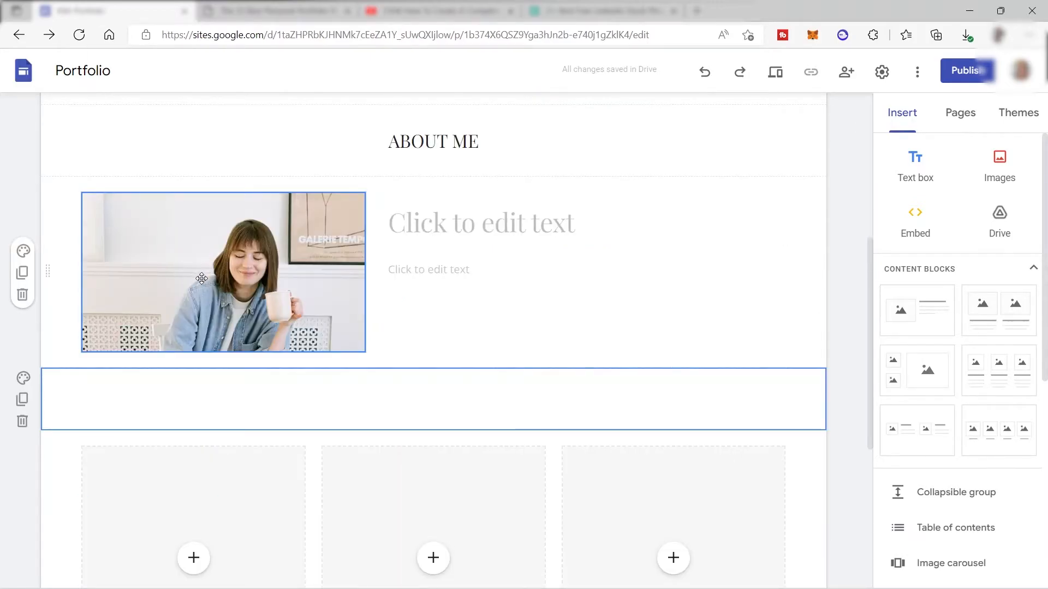
left_click(202, 278)
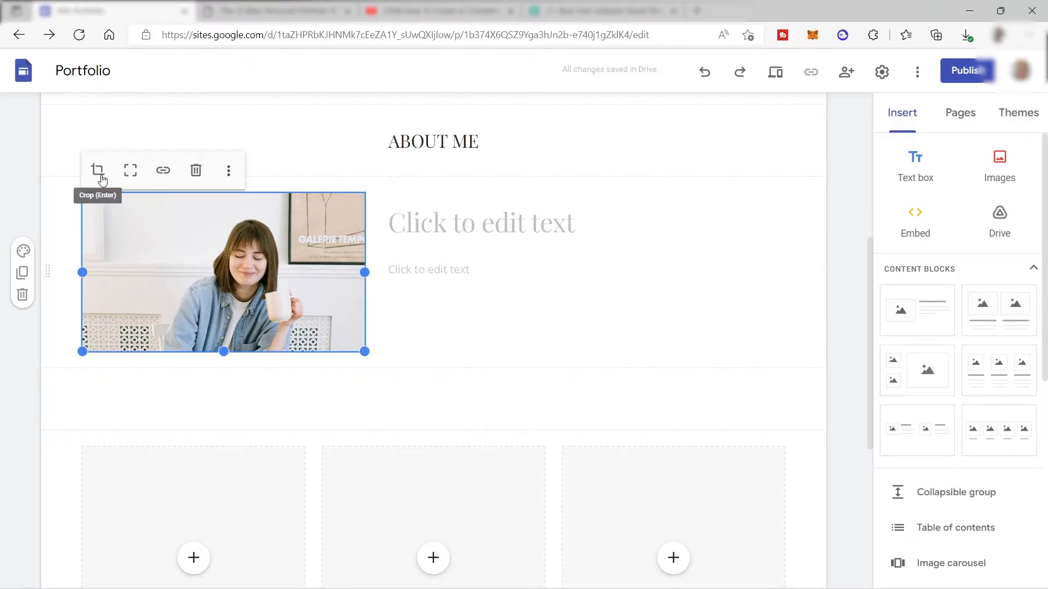
left_click(98, 170)
mouse_move(224, 262)
left_mouse_down()
mouse_move(225, 280)
mouse_move(229, 246)
left_mouse_up()
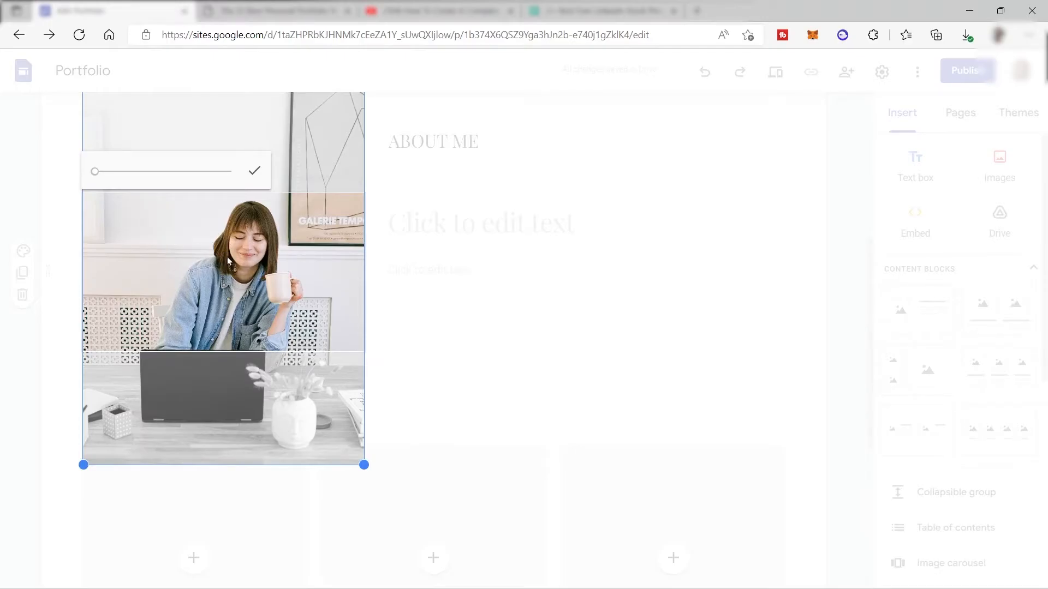
left_click(255, 171)
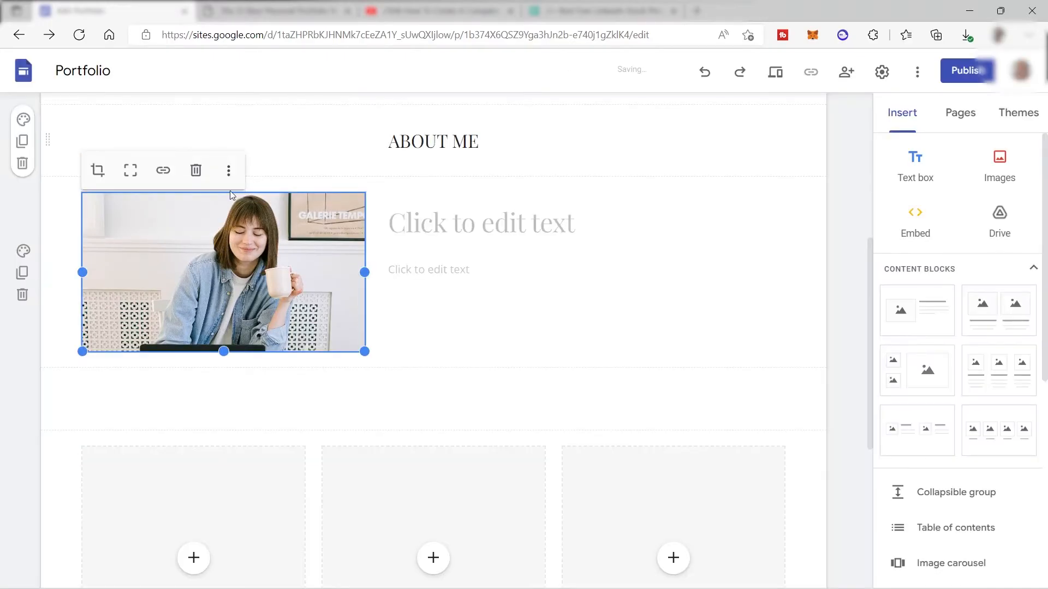
Uncrop the uploaded photo to its full height.
left_click(131, 173)
scroll(256, 273, "down", 4)
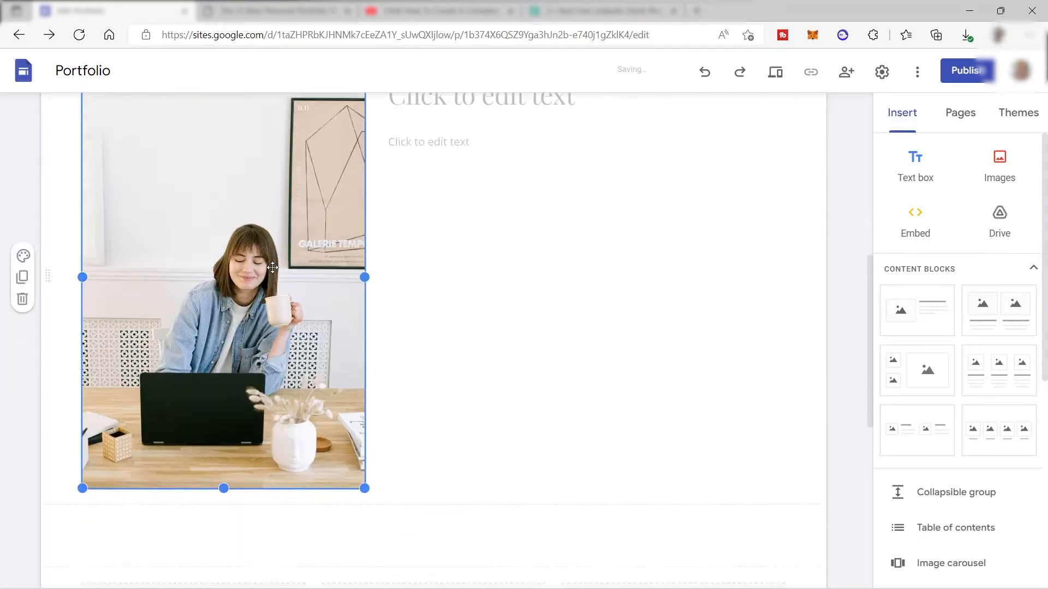
scroll(273, 300, "up", 4)
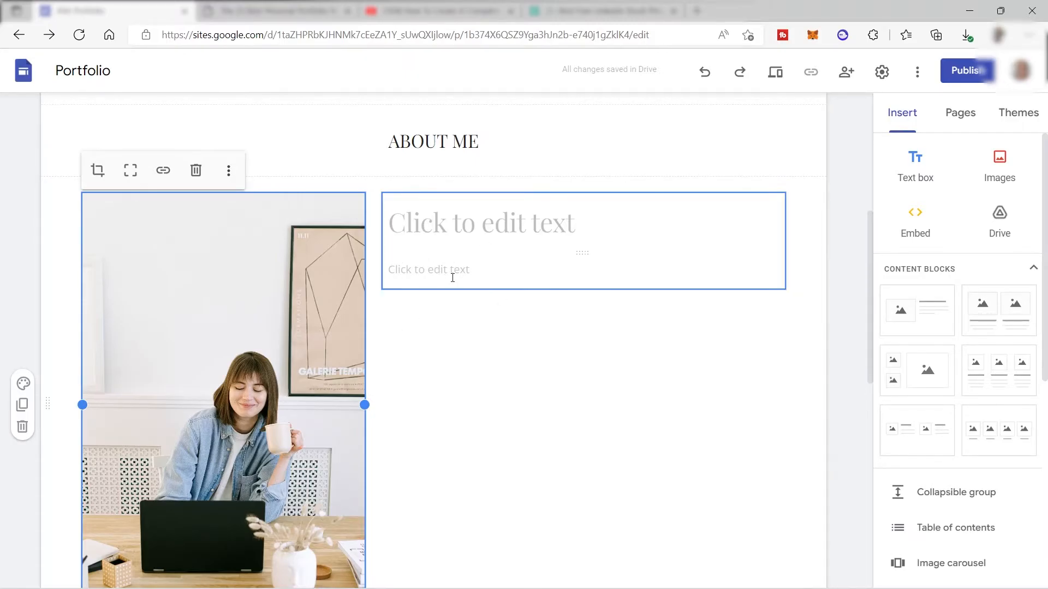
Delete the separate "ABOUT ME" heading section and enter "ABOUT ME" as the title beside the photo.
scroll(545, 257, "up", 1)
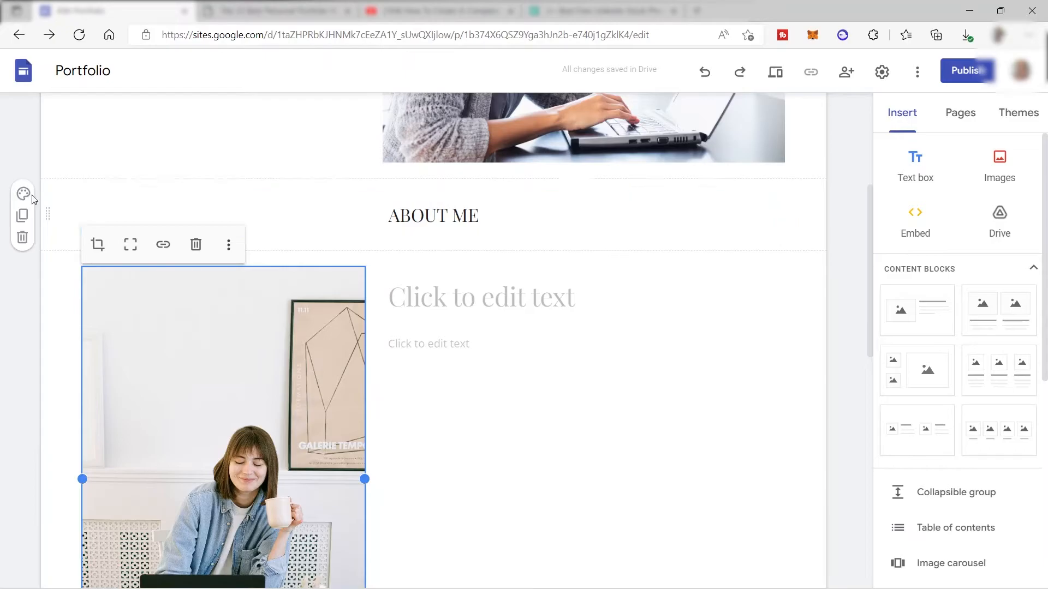
left_click(24, 238)
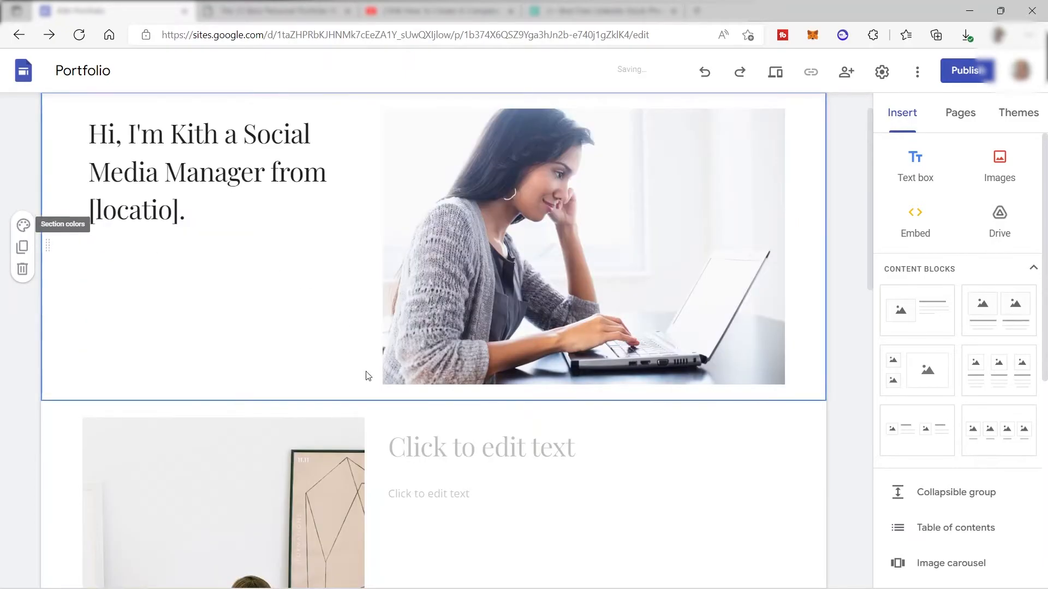
scroll(377, 385, "down", 3)
left_click(519, 293)
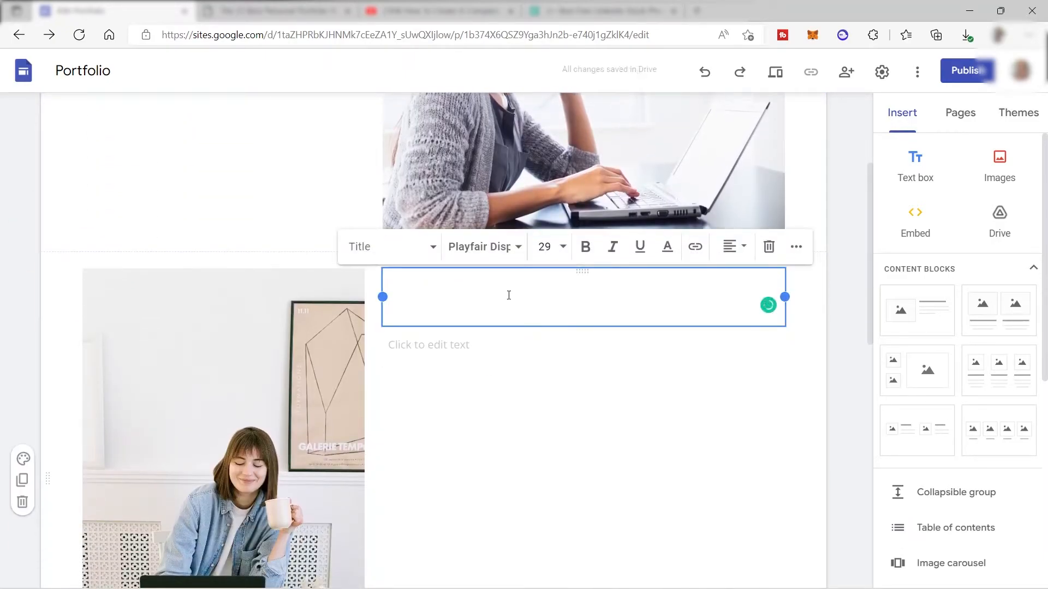
type("ABOUT ME")
Copy the whole prepared paragraph from Notepad and insert it as the body text under "ABOUT ME" in the site editor.
left_click(471, 348)
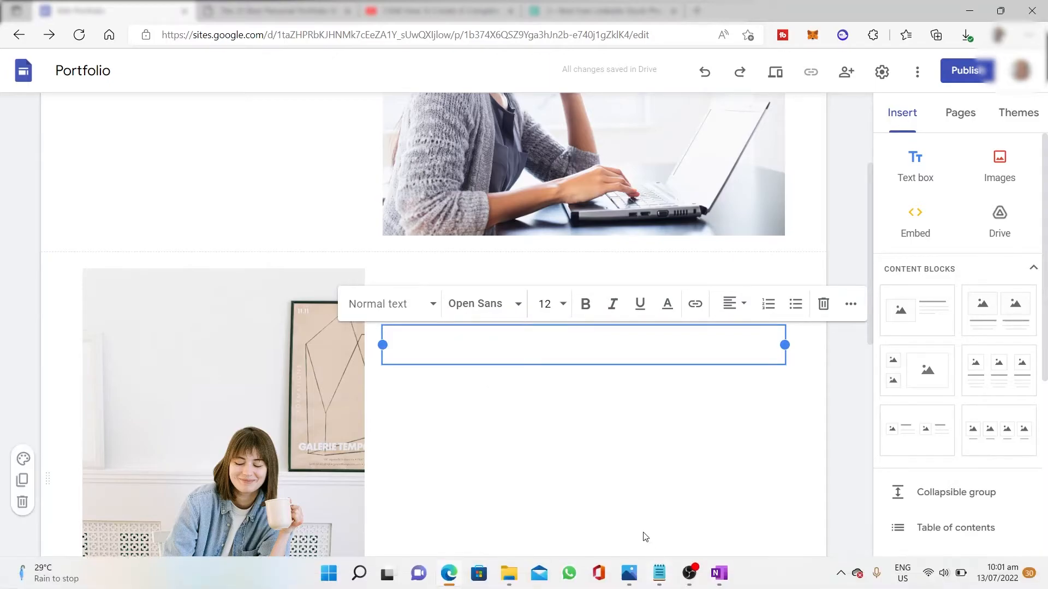
left_click(659, 581)
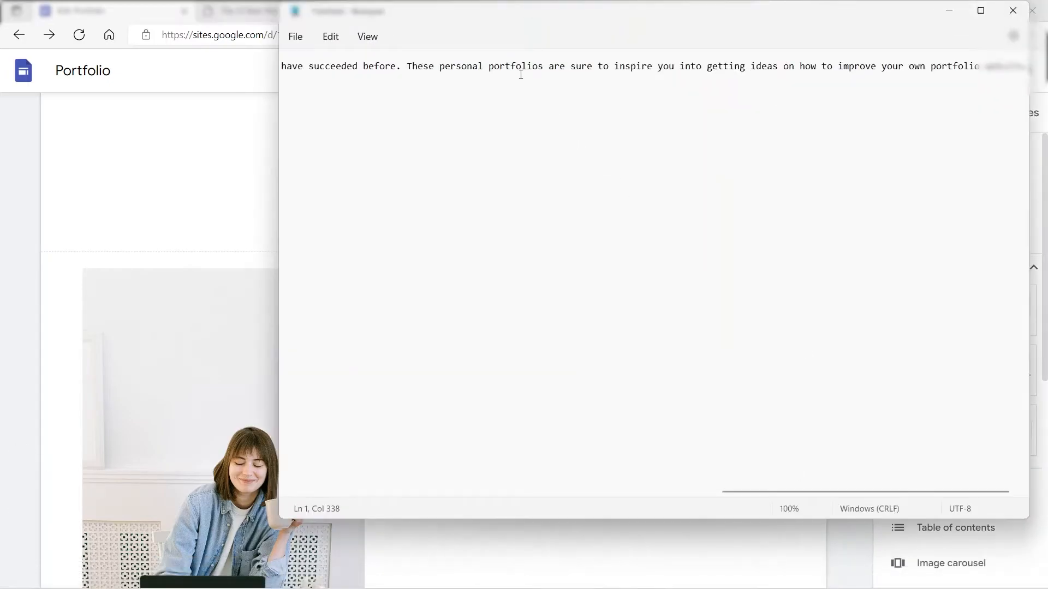
key("ctrl+a")
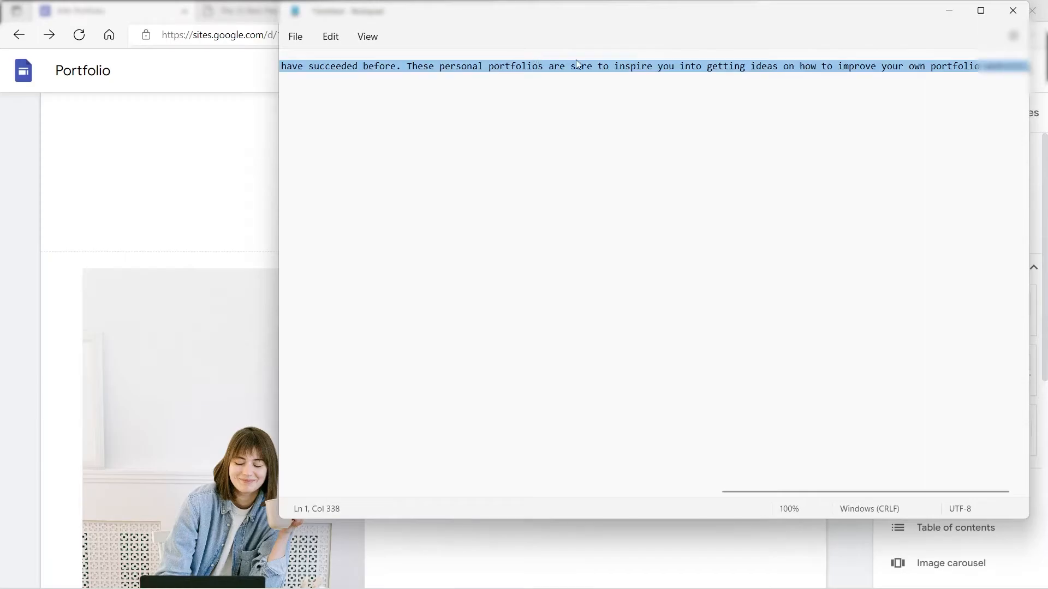
left_click(206, 203)
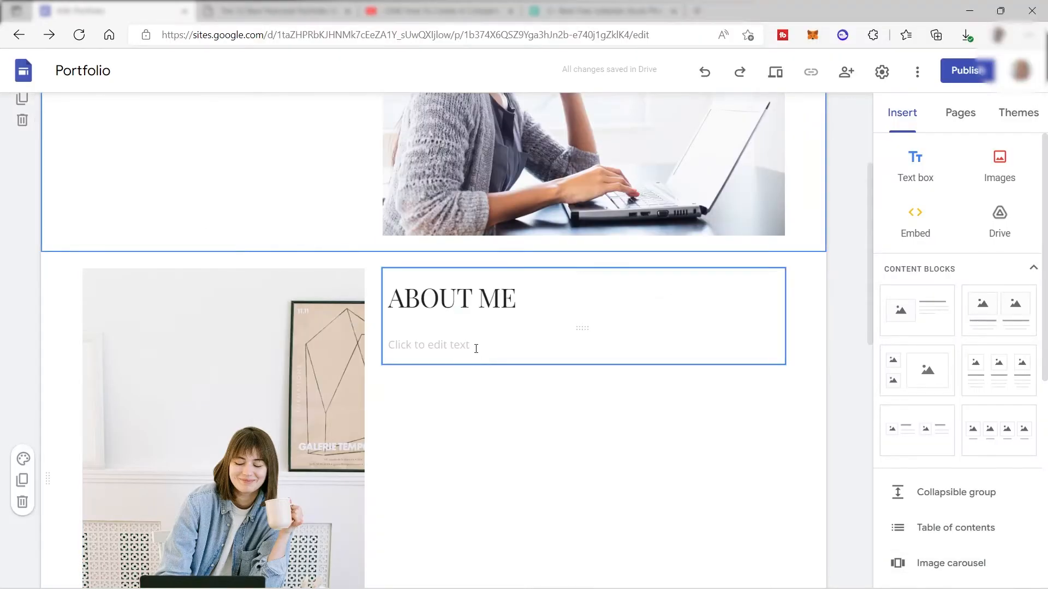
left_click(432, 346)
type("Personal websites play an important role in giving an individual the opportunity to tell their story. Individuals who want to achieve the best personal websites can derive inspiration from people who have succeeded before. These personal portfolios are sure to inspire you into getting ideas on how to improve your own portfolio website.")
scroll(624, 405, "down", 3)
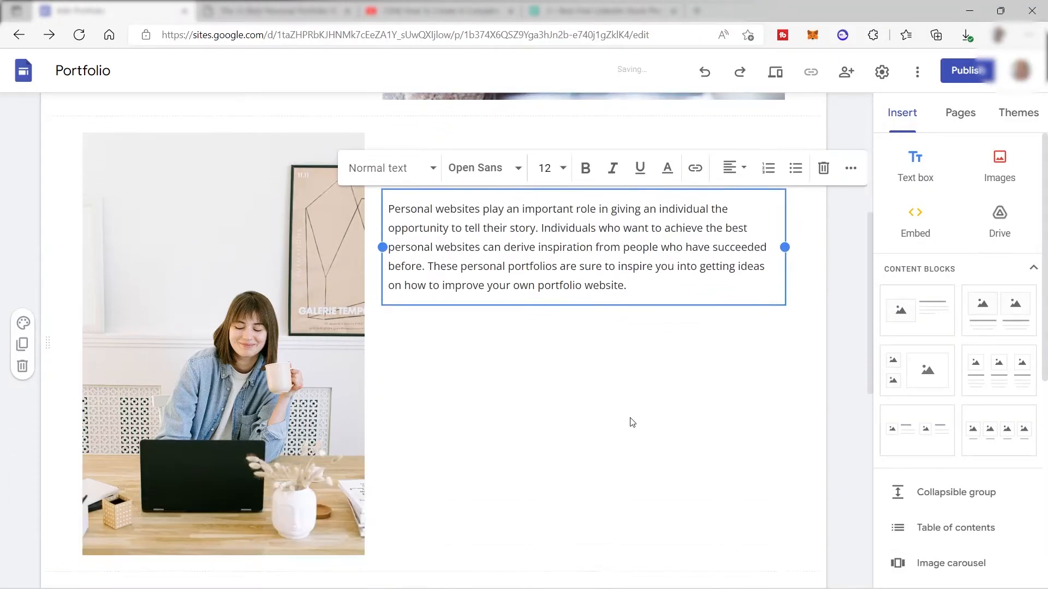
scroll(752, 240, "up", 1)
left_click(651, 360)
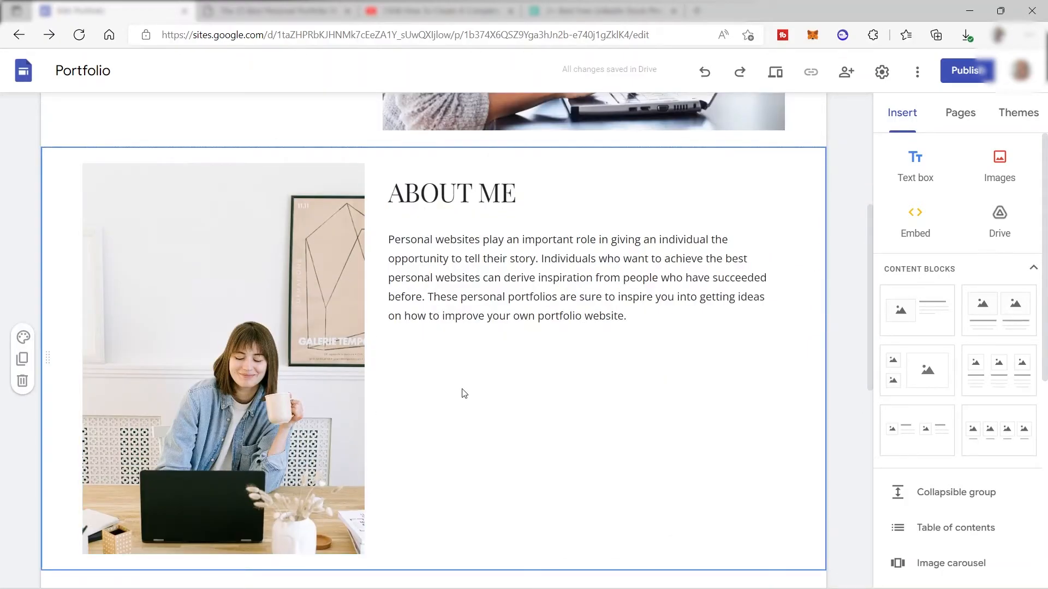
Shorten the About Me photo's frame from below and shift the image upward in the crop to include the laptop and desk.
left_click(321, 385)
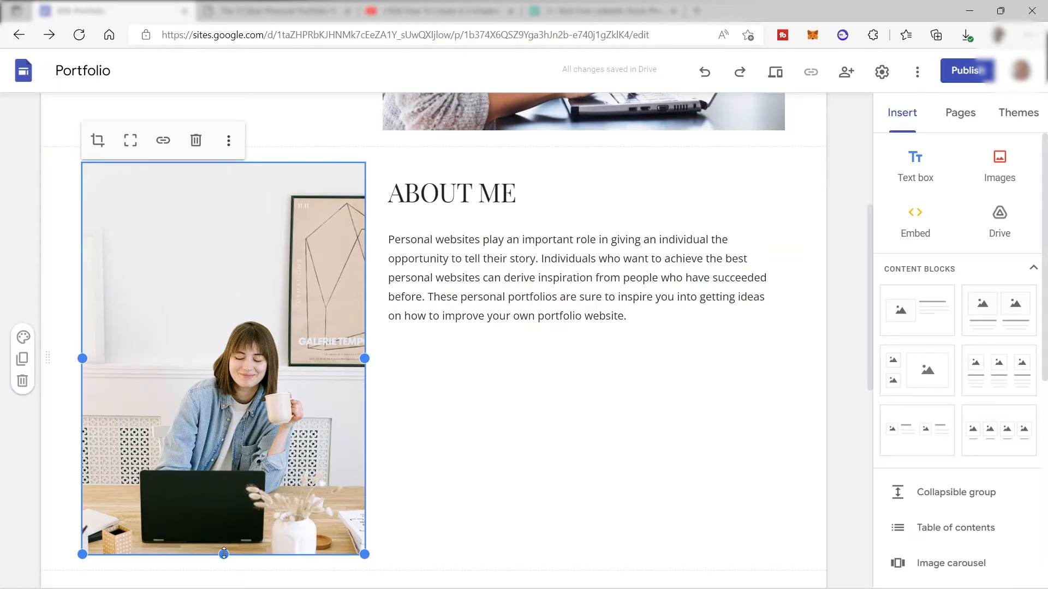
left_click_drag(224, 555, 258, 436)
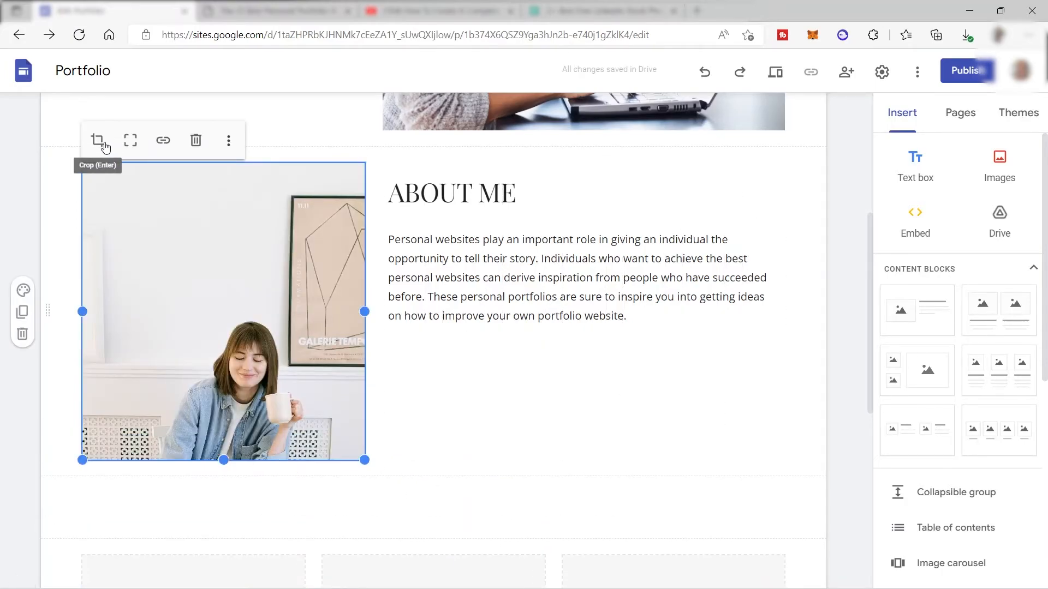
left_click(99, 142)
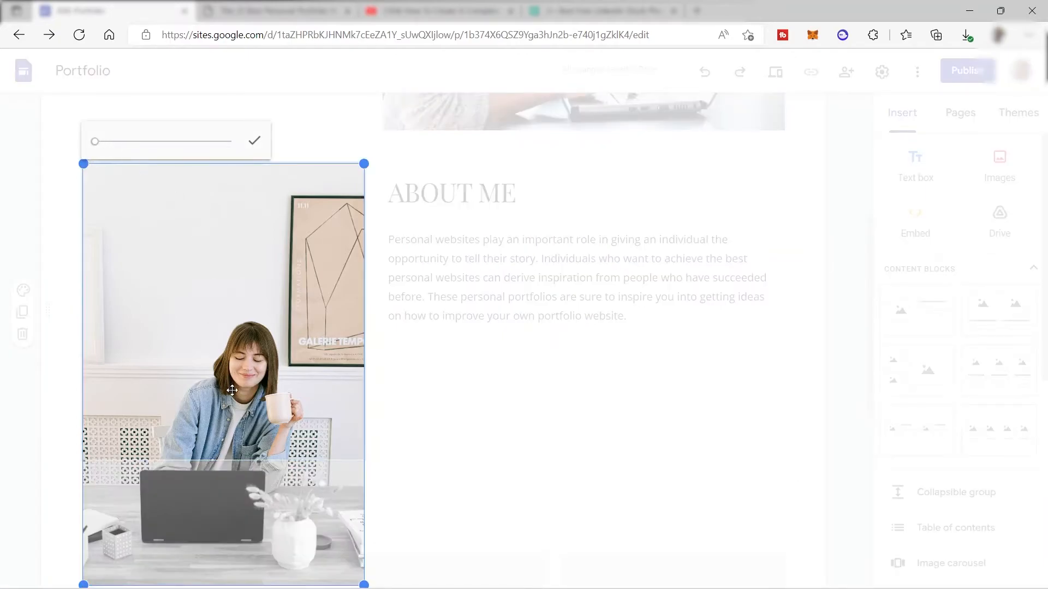
left_click_drag(231, 463, 244, 306)
left_click(254, 141)
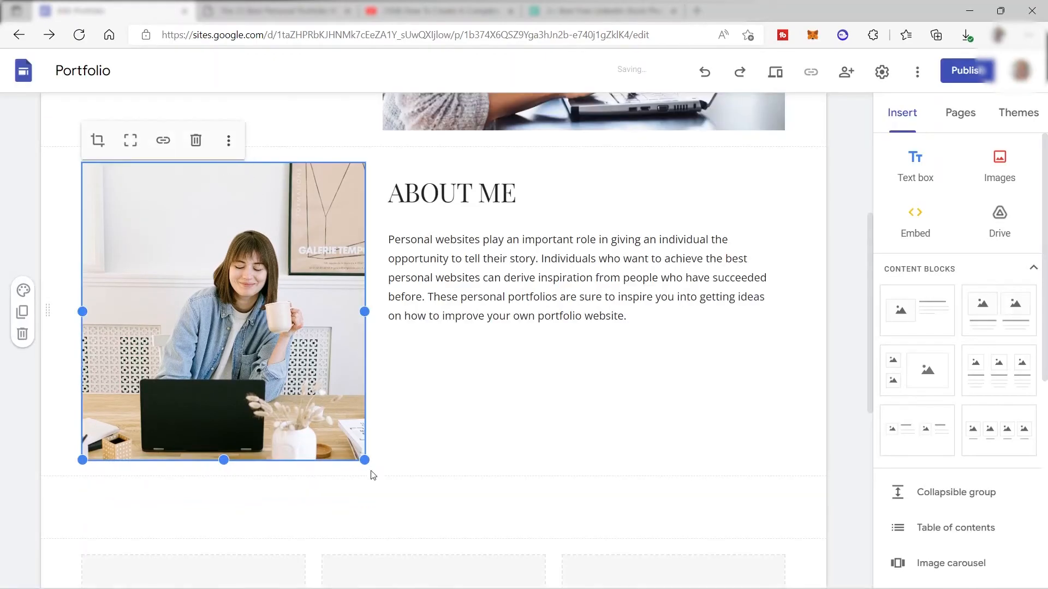
Enter "SERVICES" in the empty text box above the three image placeholders and center it.
scroll(577, 385, "down", 3)
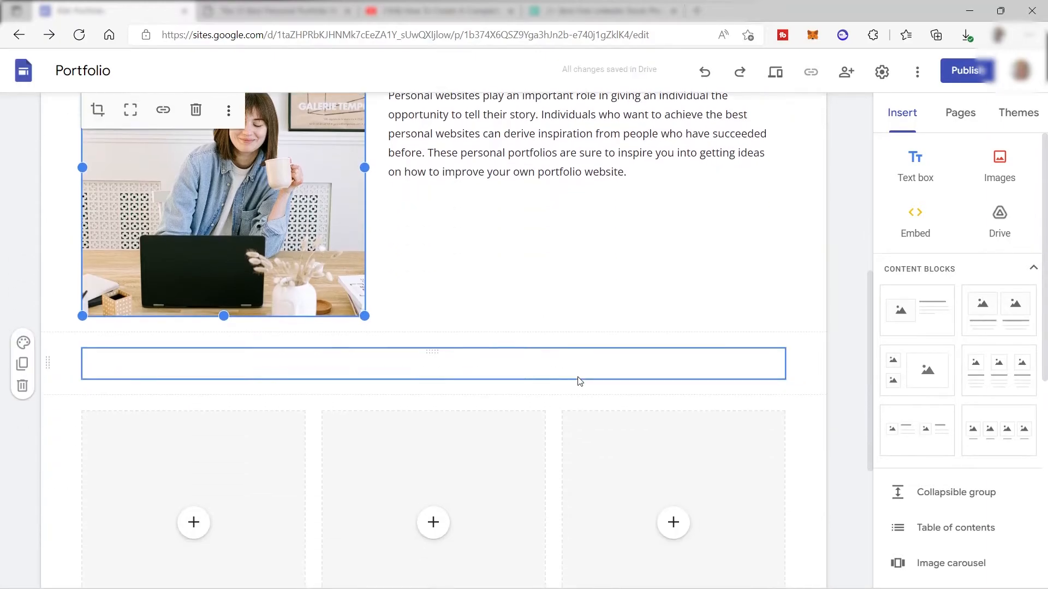
scroll(508, 273, "down", 2)
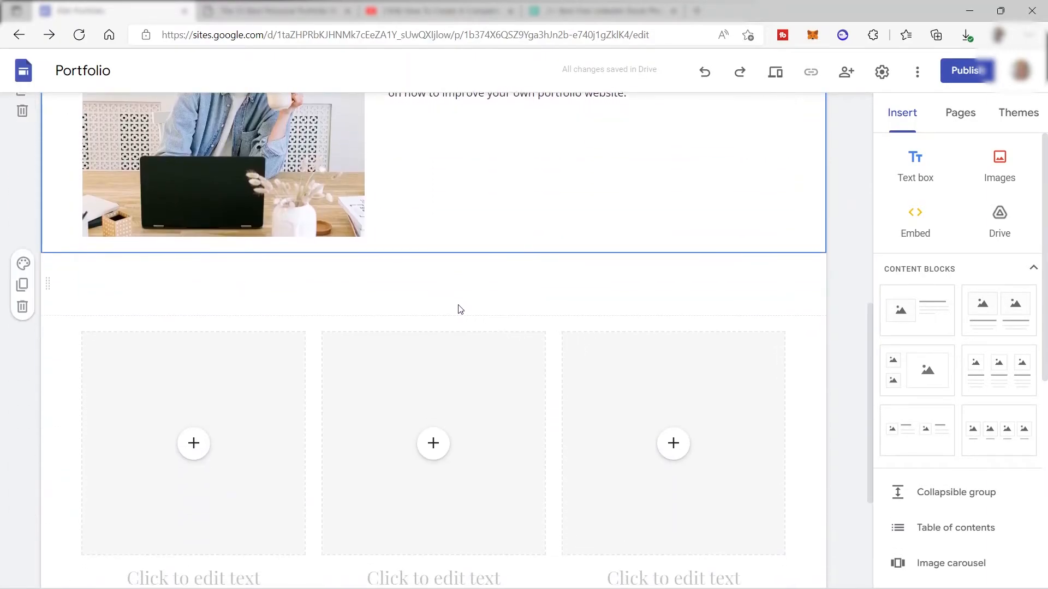
left_click(428, 285)
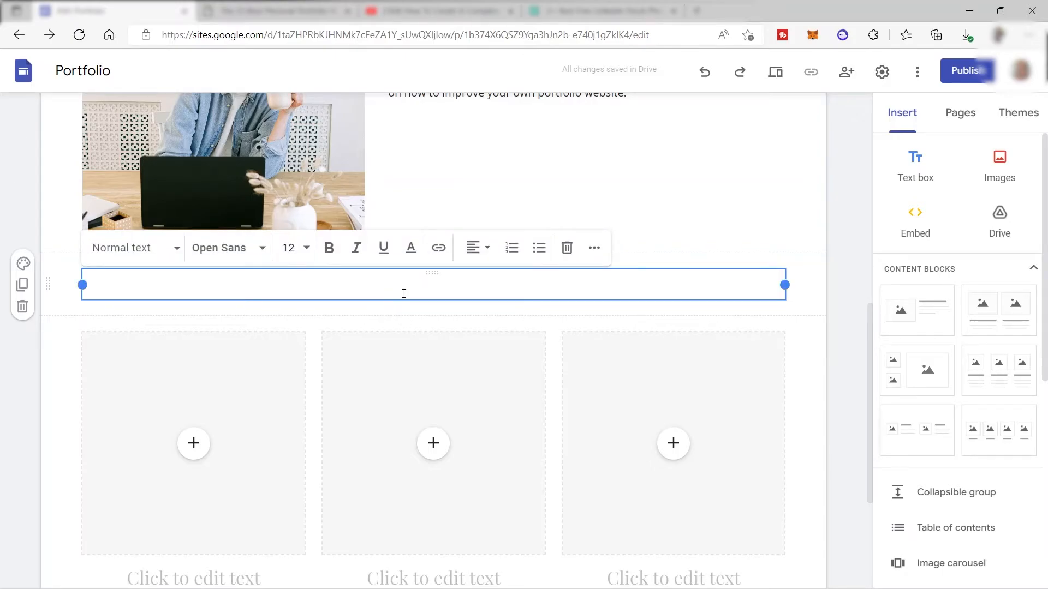
type("SERVICES")
left_click(487, 254)
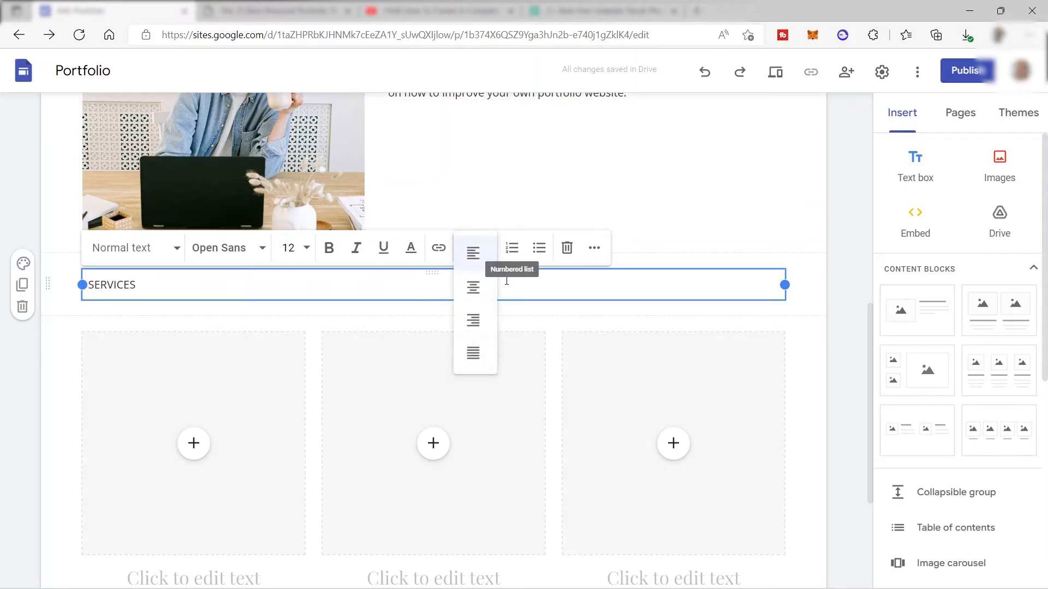
left_click(479, 296)
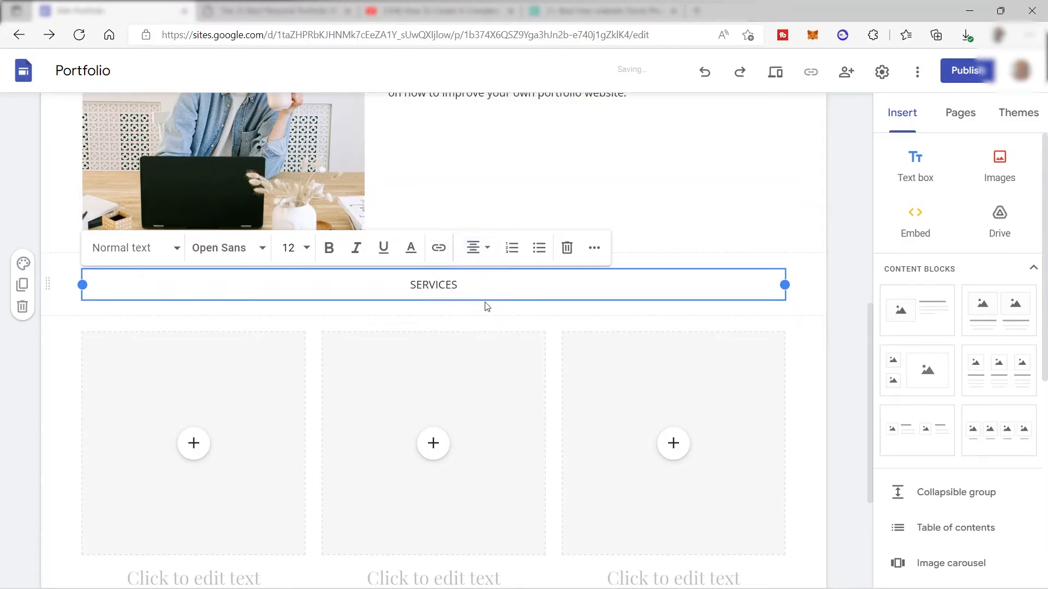
Apply the Heading style to the "SERVICES" text.
key("shift+Left")
key("shift+Left")
key("shift+Left")
key("shift+Left")
key("shift+Left")
key("shift+Left")
key("shift+Left")
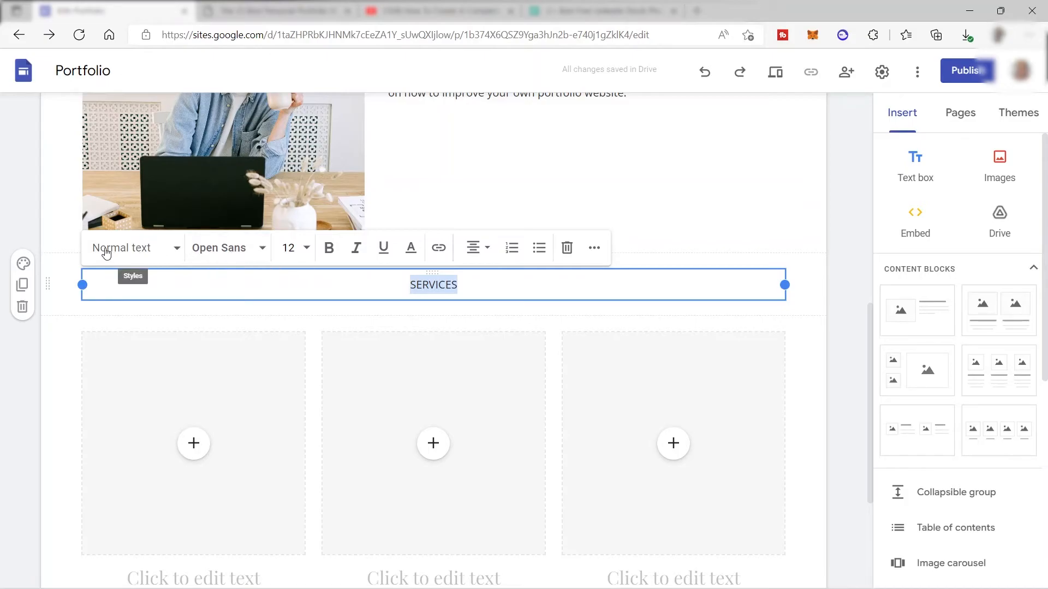
left_click(168, 257)
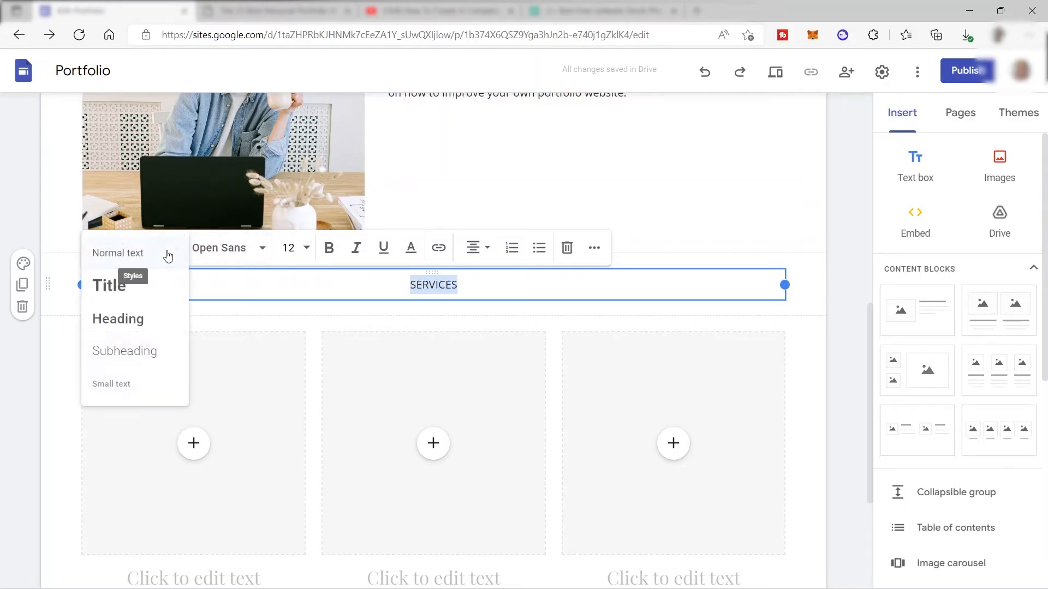
left_click(133, 320)
Insert a "Hire Me" button linked to the Contact Info page and place it directly below the ABOUT ME paragraph.
scroll(382, 410, "down", 3)
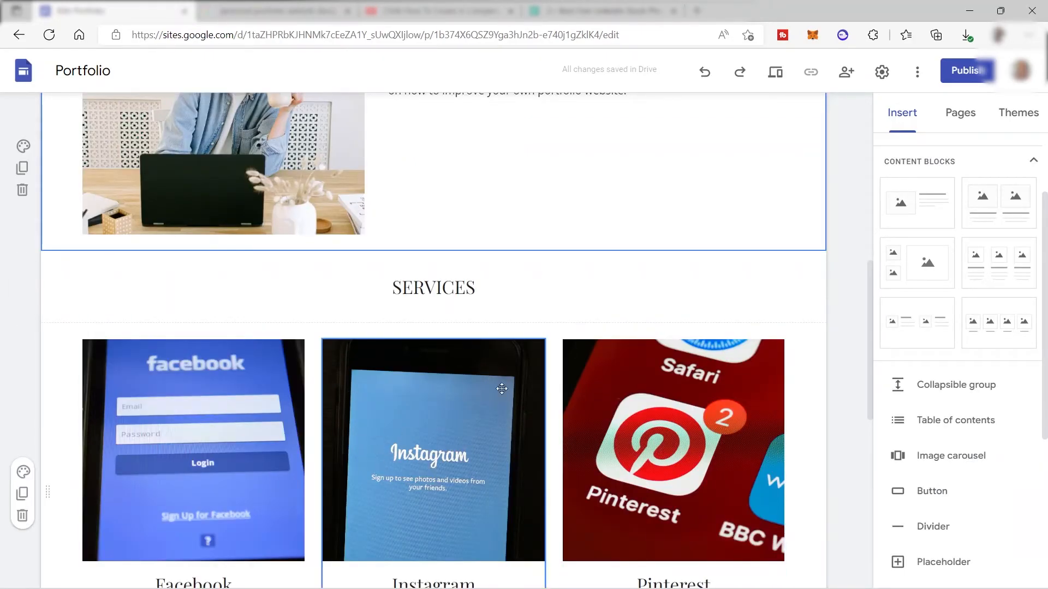
scroll(482, 360, "down", 6)
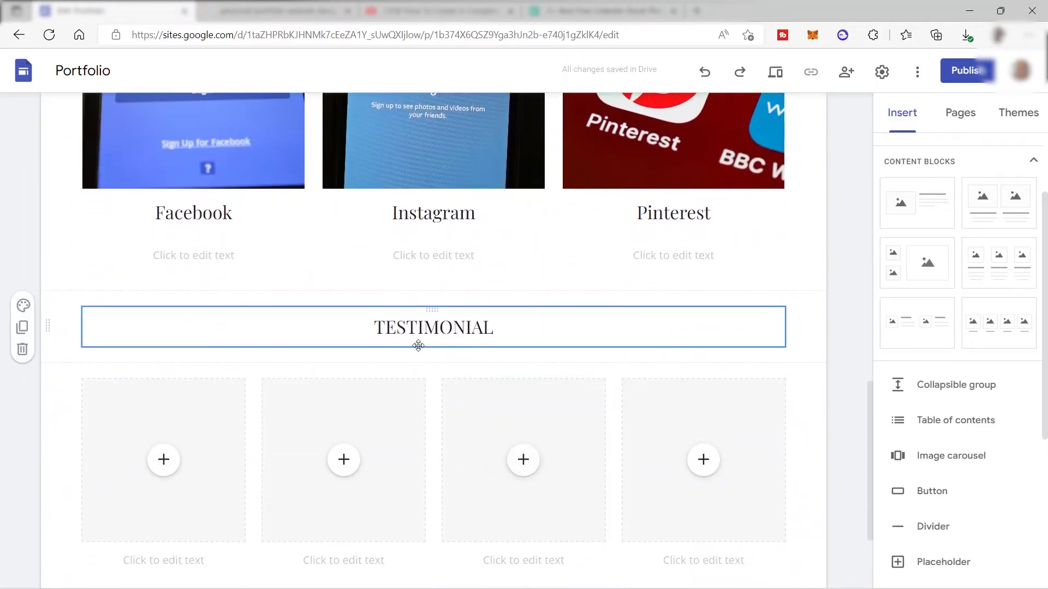
scroll(210, 366, "down", 1)
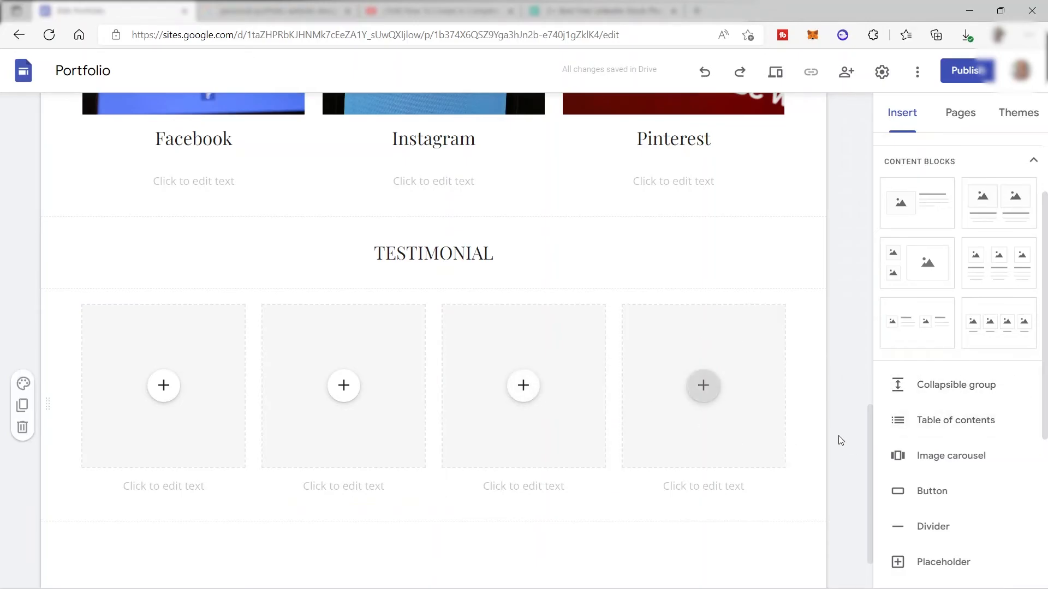
scroll(798, 475, "down", 1)
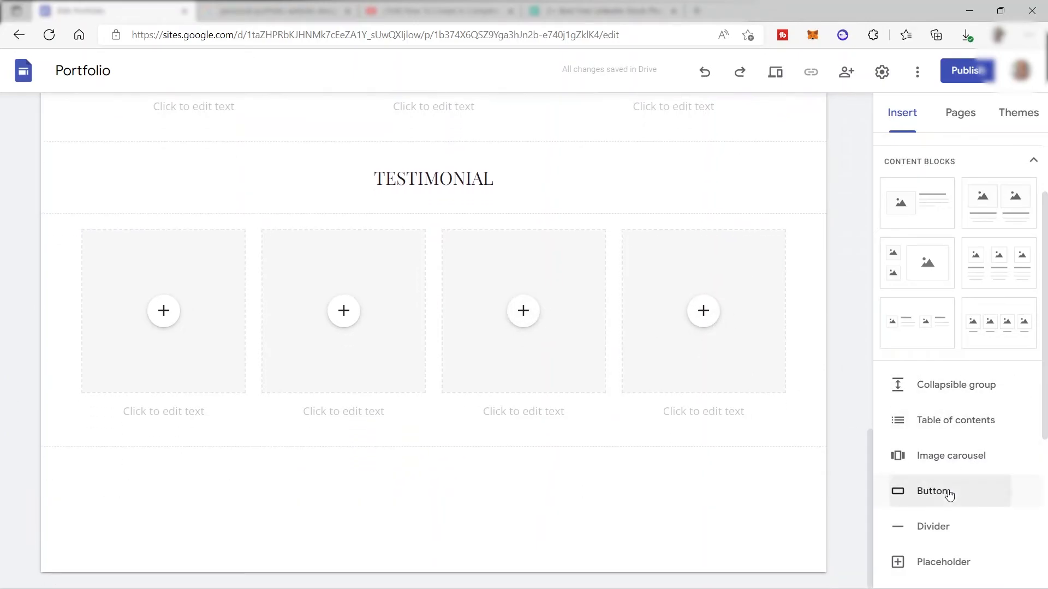
left_click(950, 490)
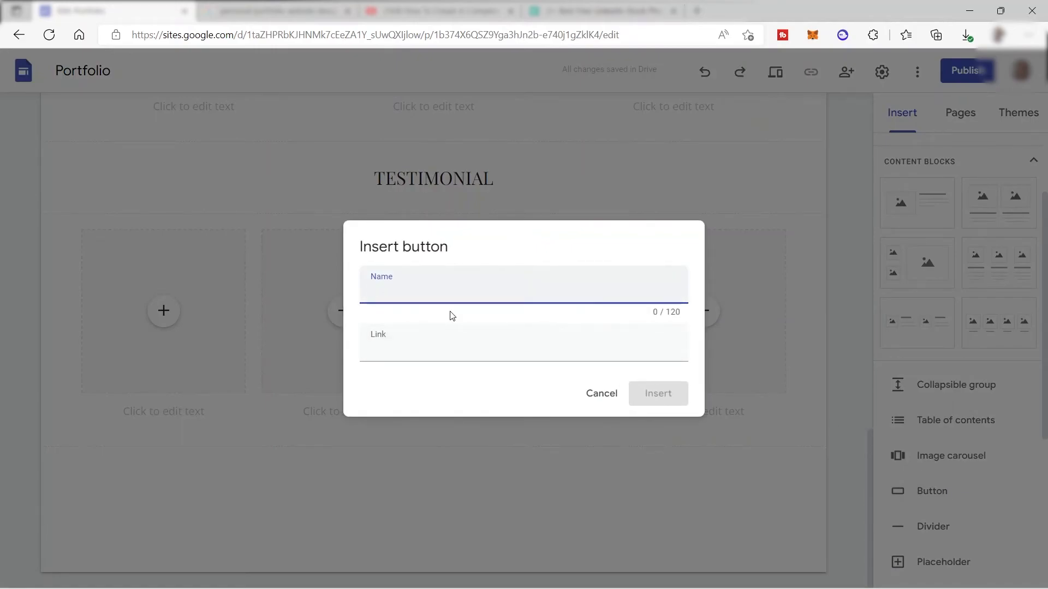
type("Hire Me")
left_click(452, 353)
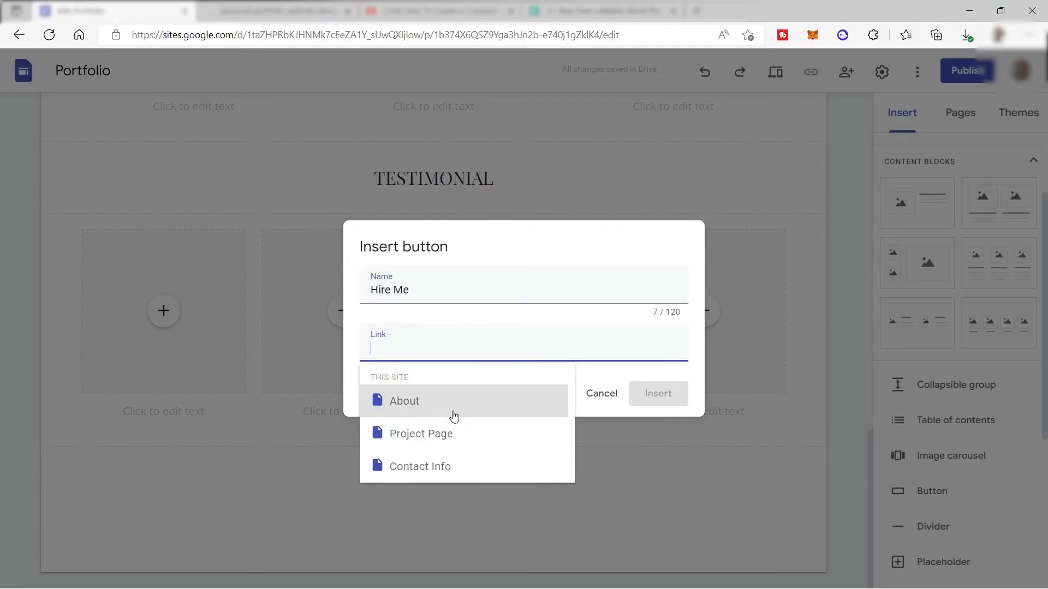
left_click(458, 468)
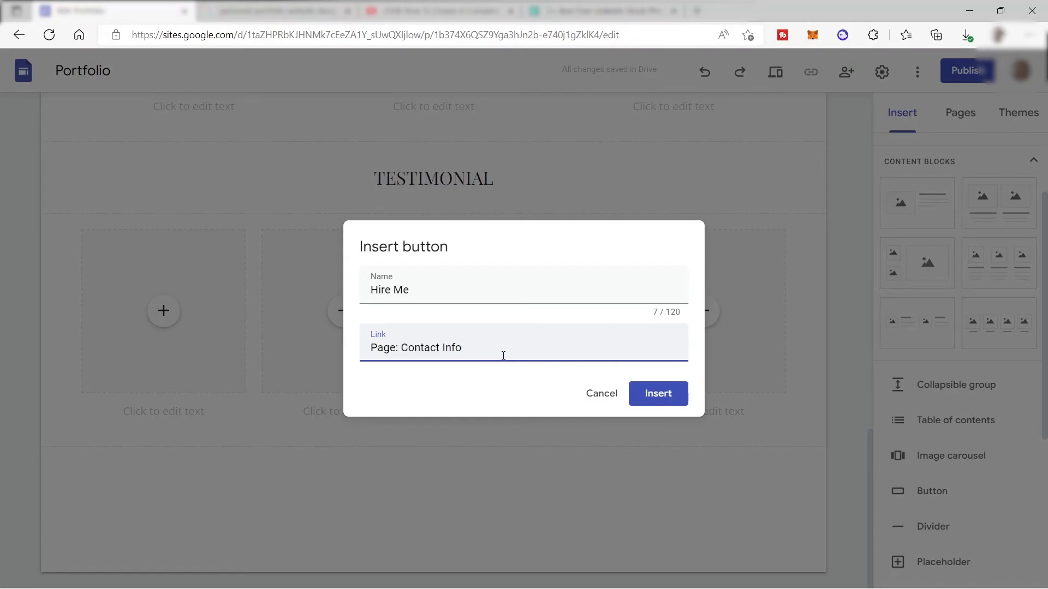
left_click(659, 394)
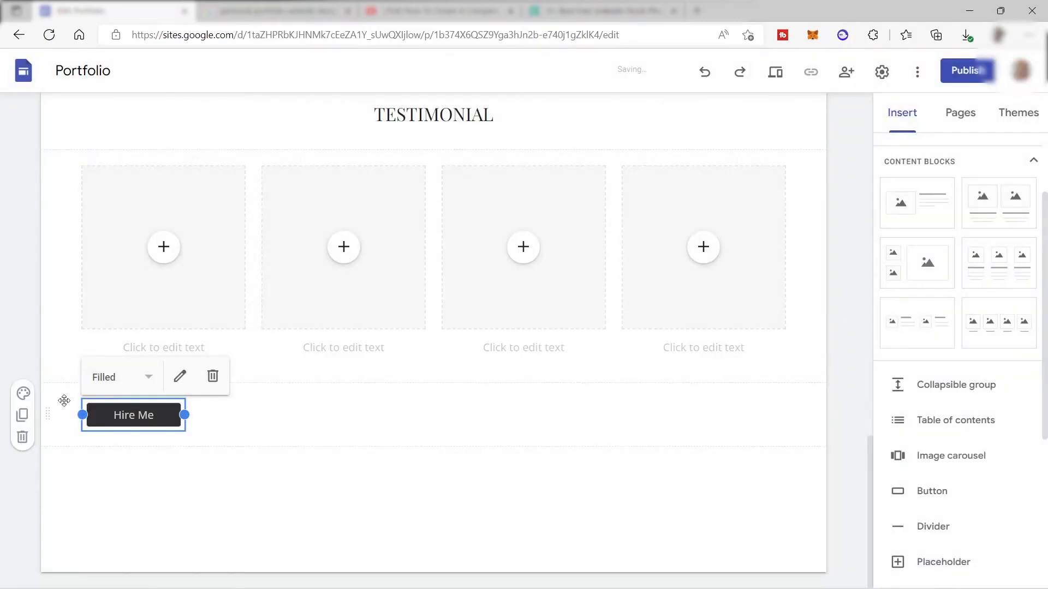
left_click_drag(46, 420, 89, 470)
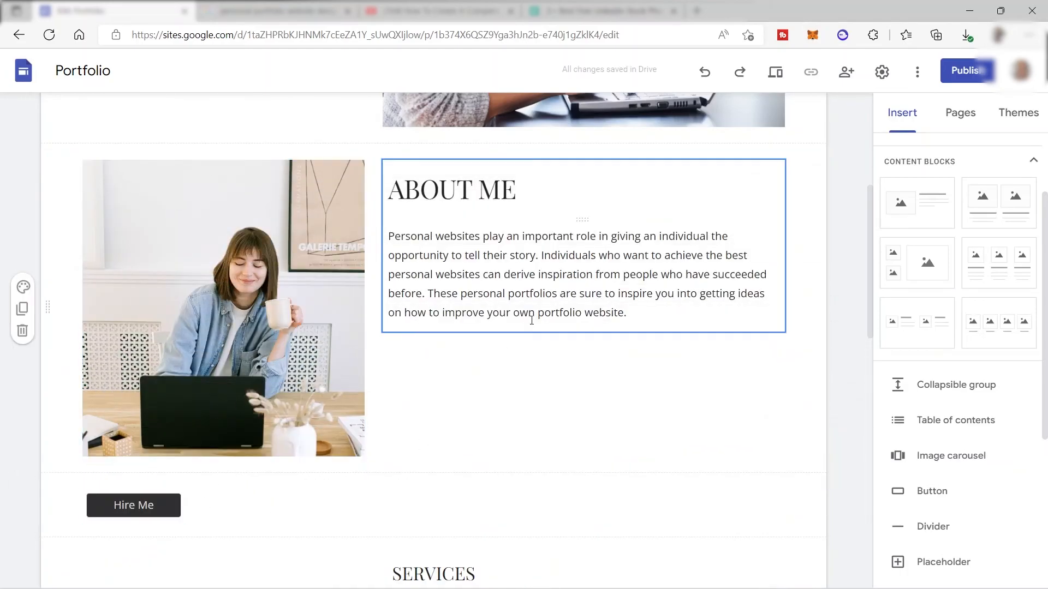
left_click_drag(121, 506, 493, 320)
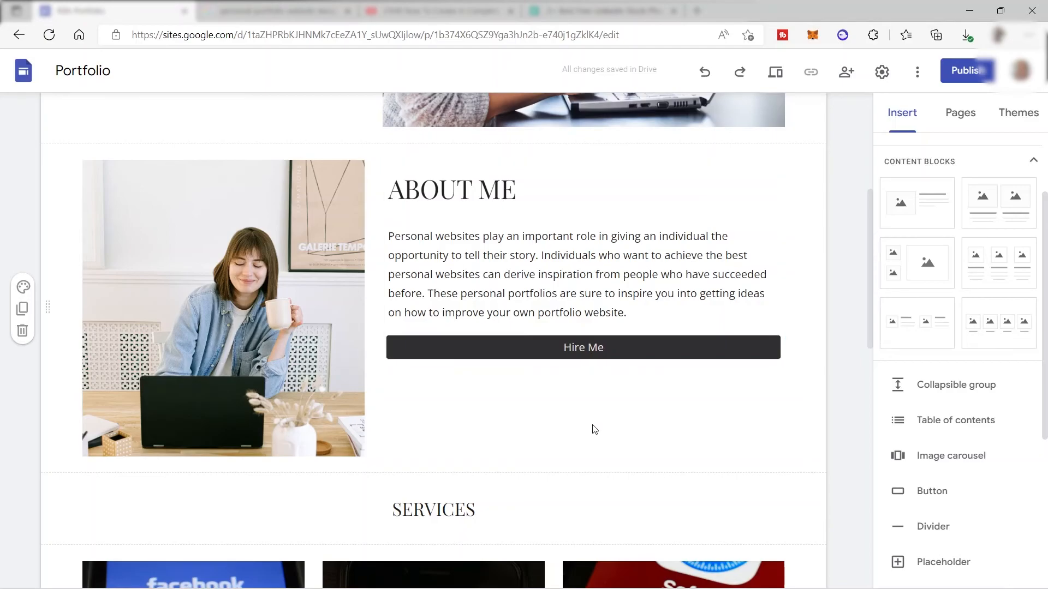
Preview the site at large-screen size and examine its sections from the intro to the testimonials.
scroll(589, 423, "up", 6)
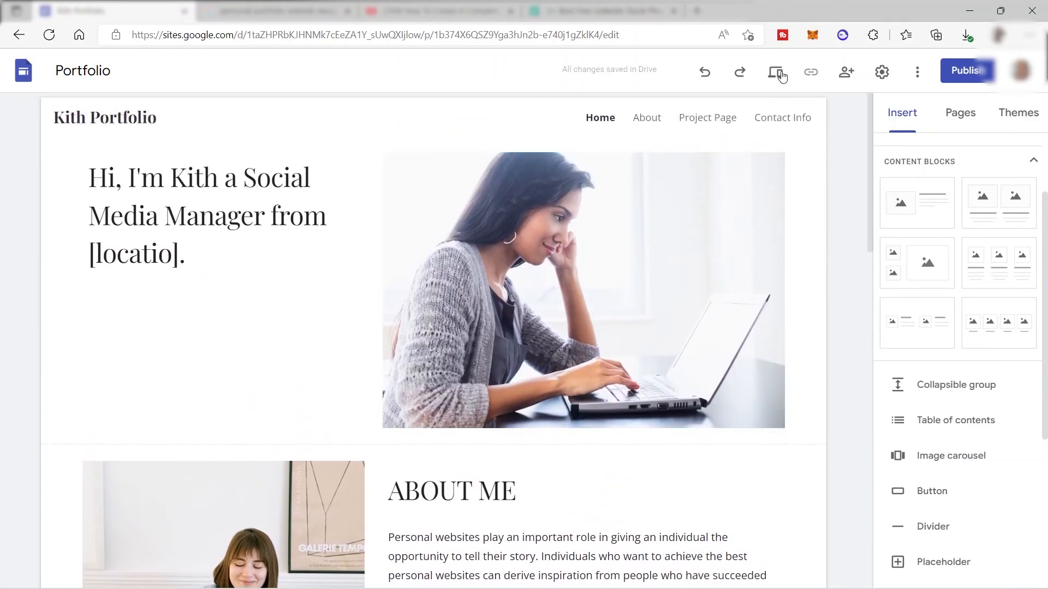
left_click(781, 74)
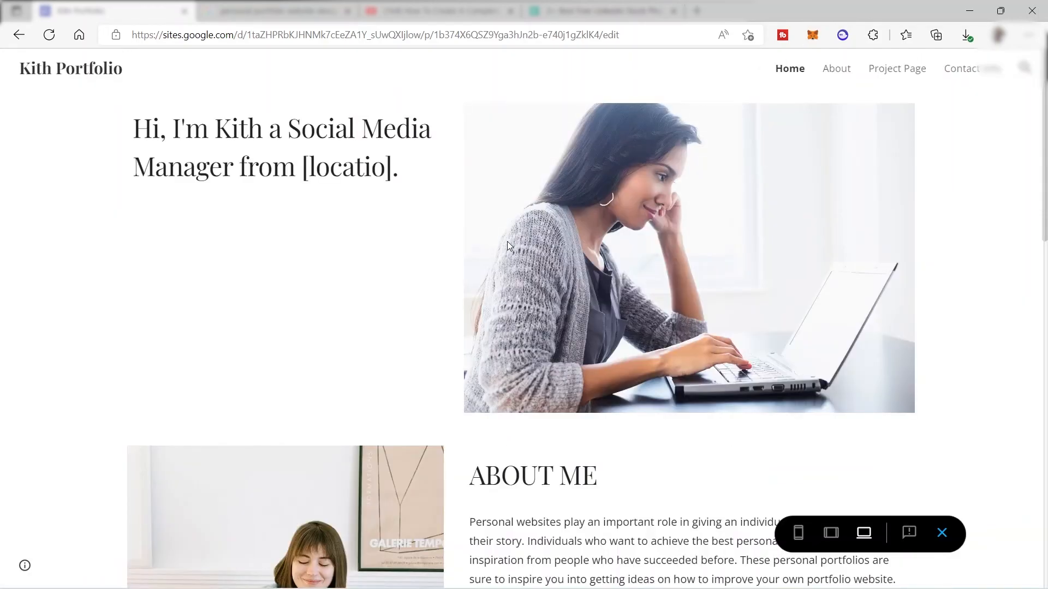
scroll(516, 234, "down", 4)
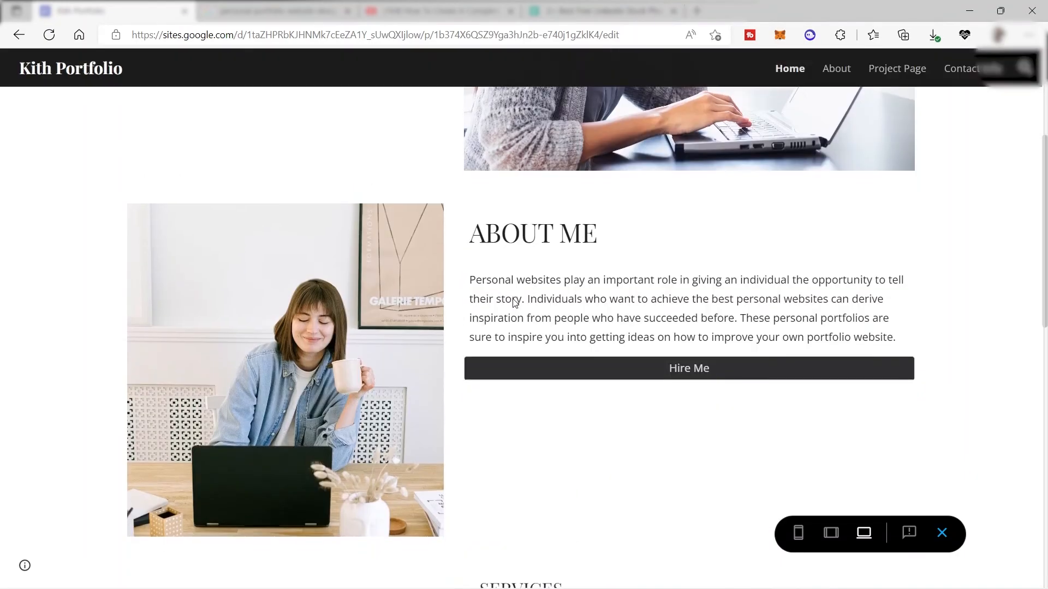
scroll(514, 299, "down", 12)
scroll(589, 302, "up", 7)
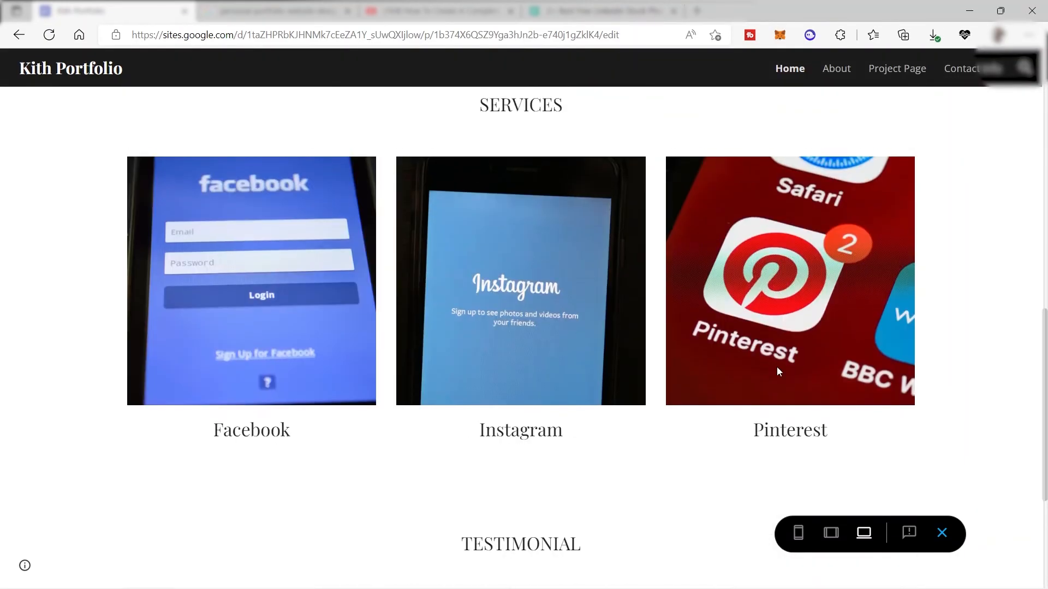
Switch the preview to phone size and check the page layout and its navigation menu.
left_click(798, 533)
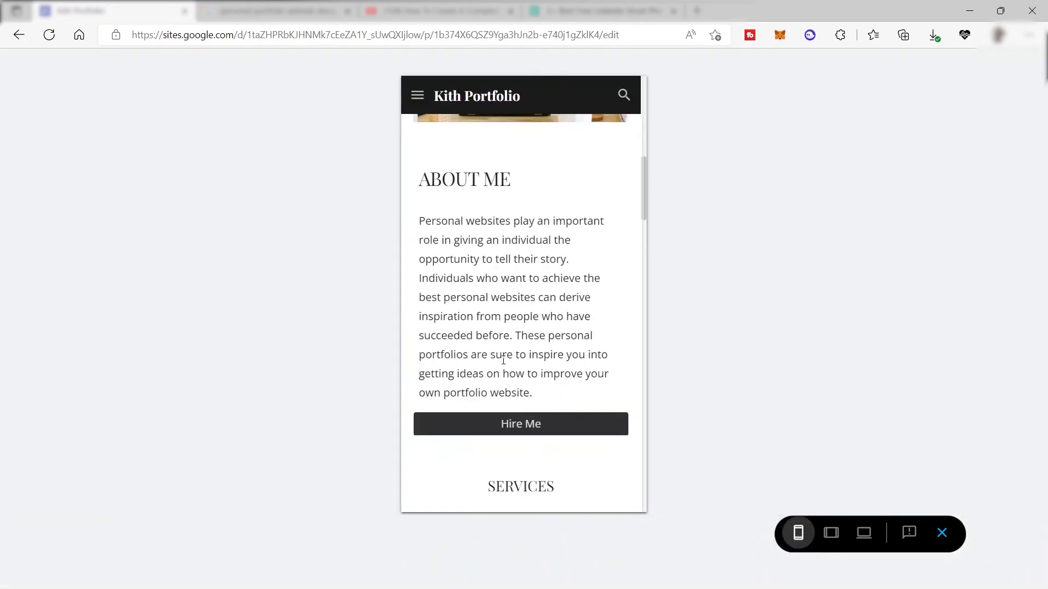
scroll(491, 262, "up", 5)
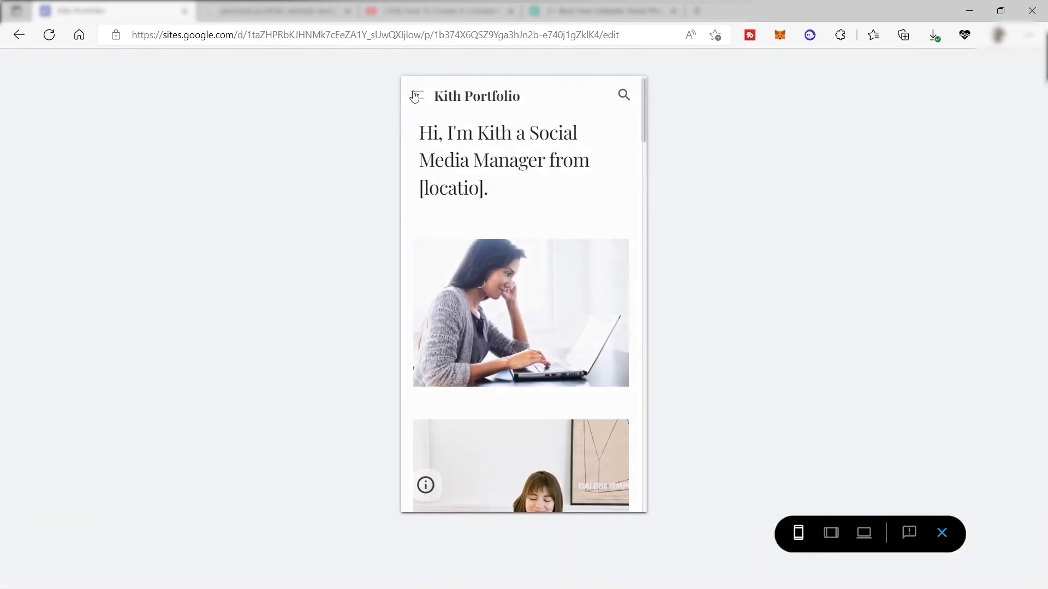
left_click(415, 96)
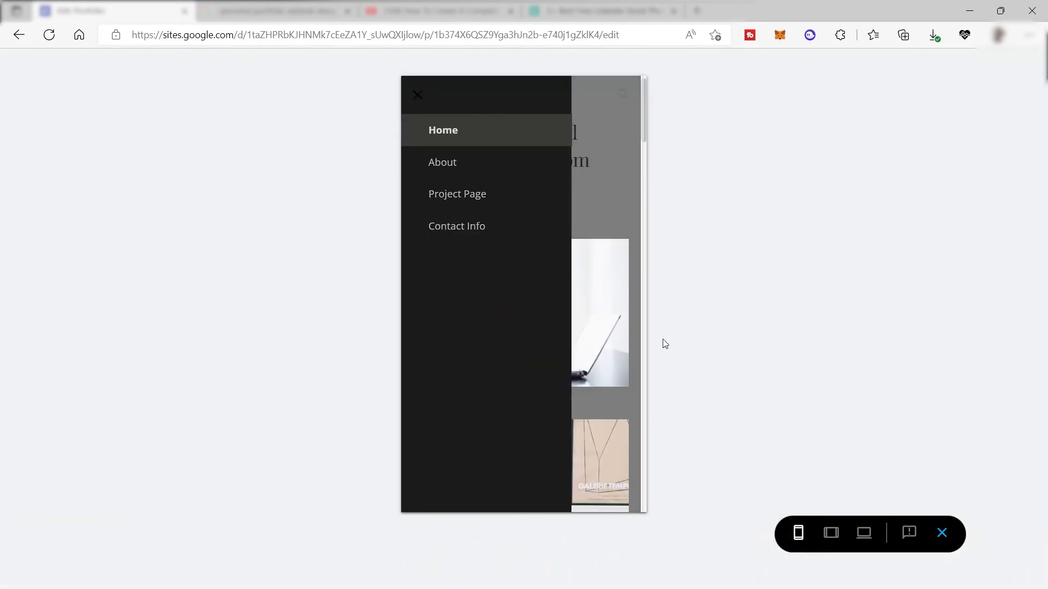
left_click(635, 269)
Check the page layout in the tablet preview, and exit the preview.
left_click(831, 535)
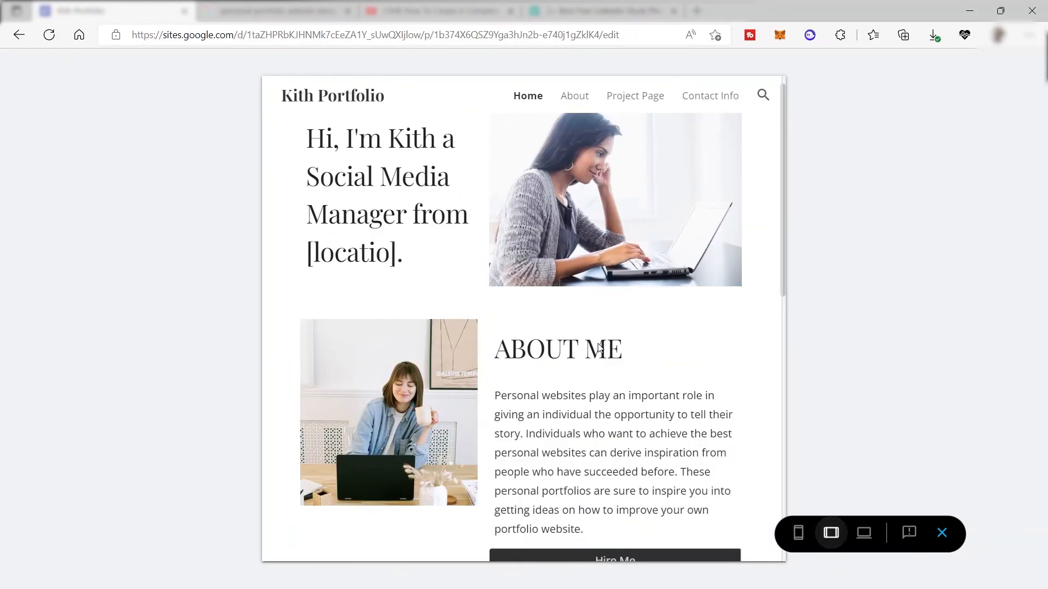
scroll(596, 344, "down", 10)
scroll(593, 332, "up", 8)
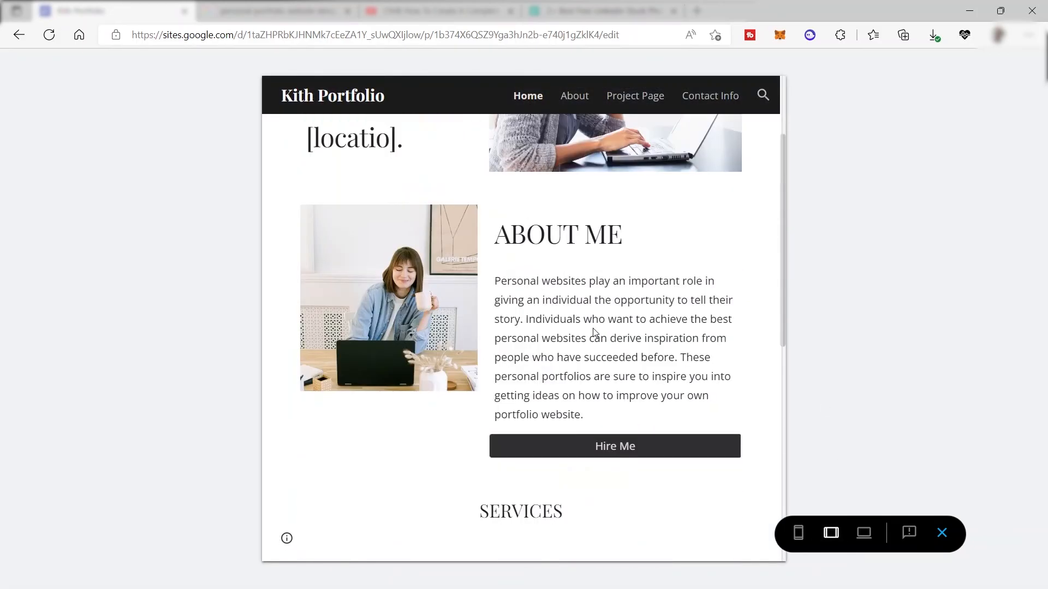
scroll(593, 329, "up", 3)
left_click(942, 533)
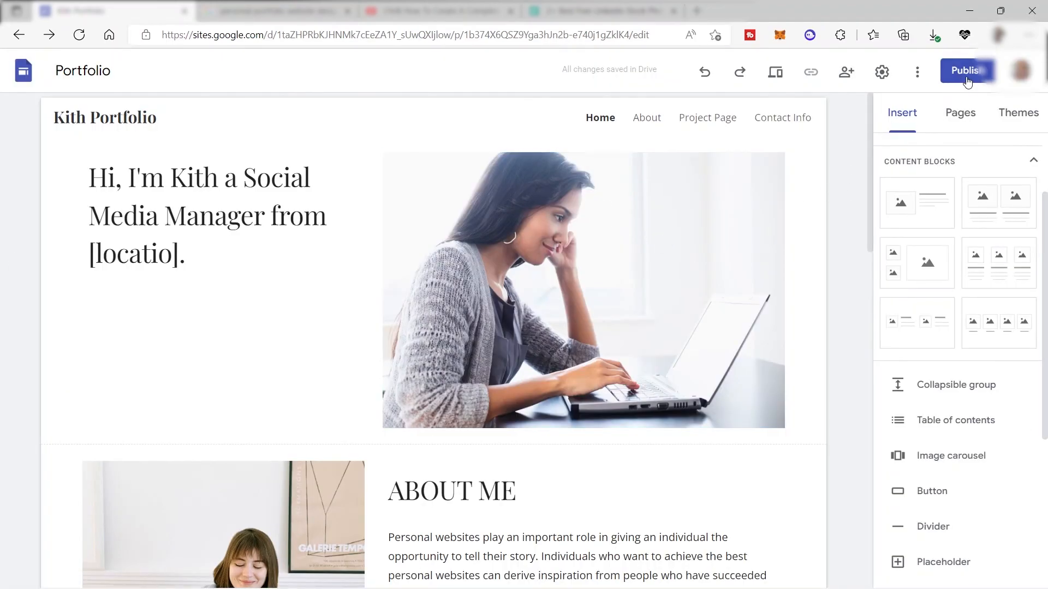
Open the web publishing settings and examine the site's full web address.
left_click(967, 80)
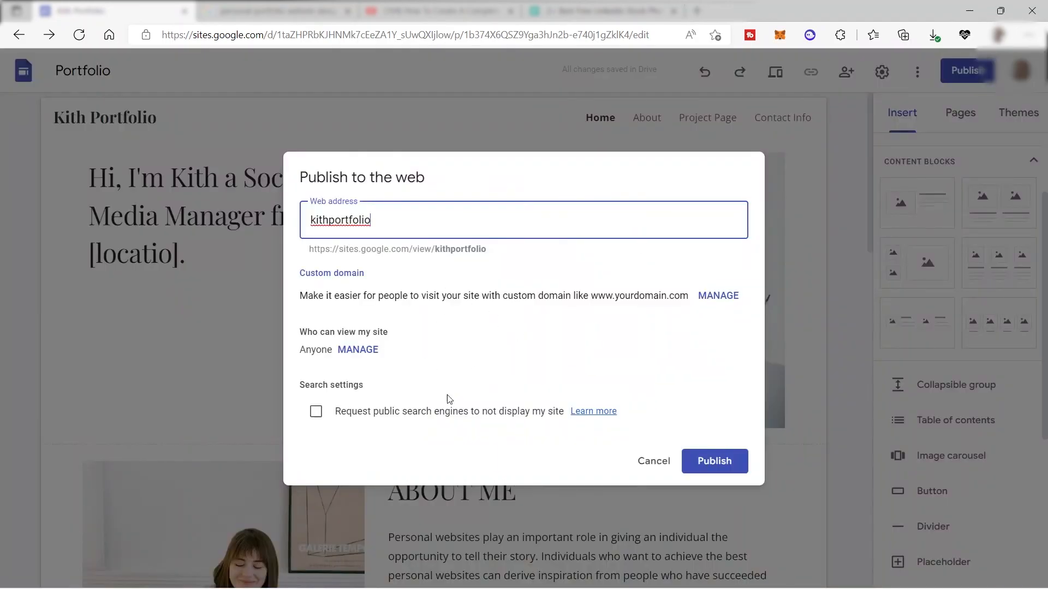
left_click(329, 249)
left_click_drag(338, 249, 424, 252)
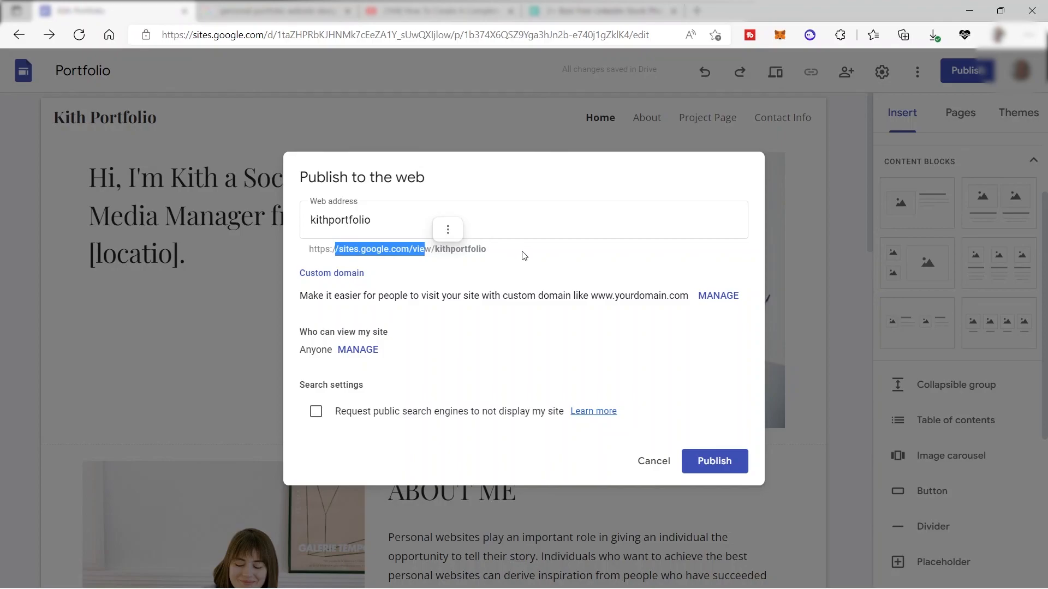